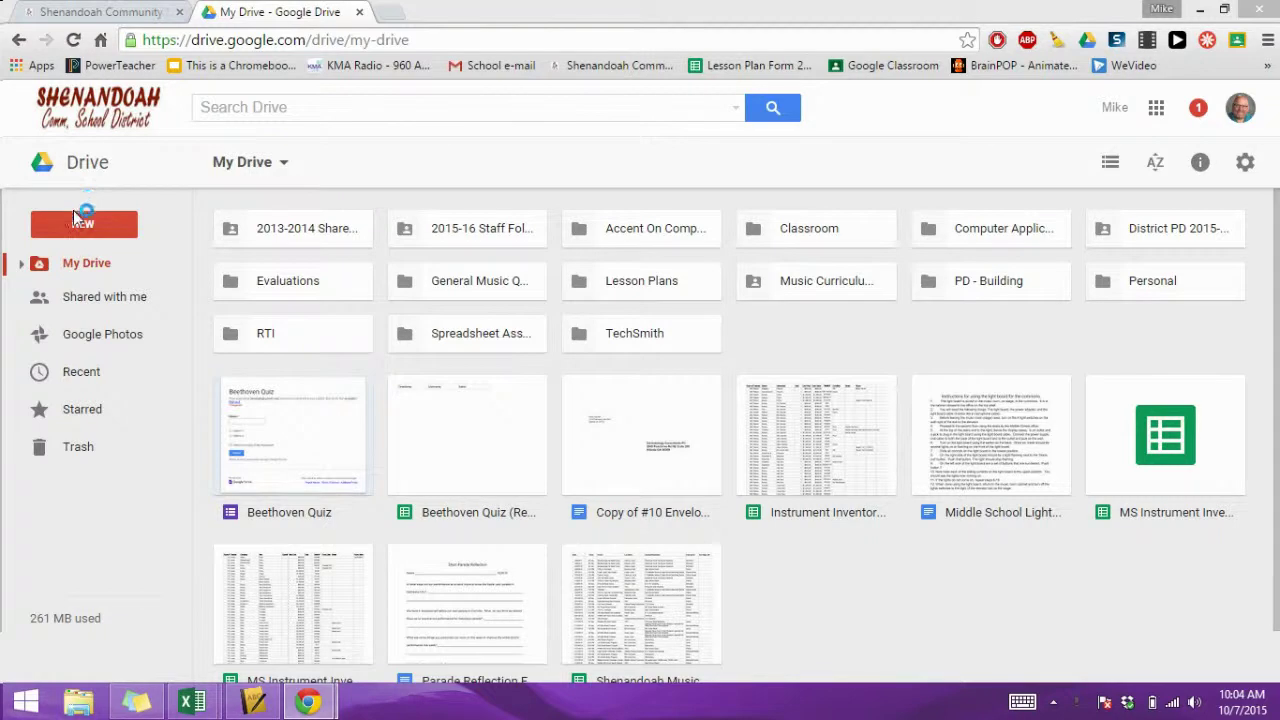
Create a new Google Form from Drive and set it to automatically collect each respondent's username
{"action": "left_click", "coordinate": [75, 225]}
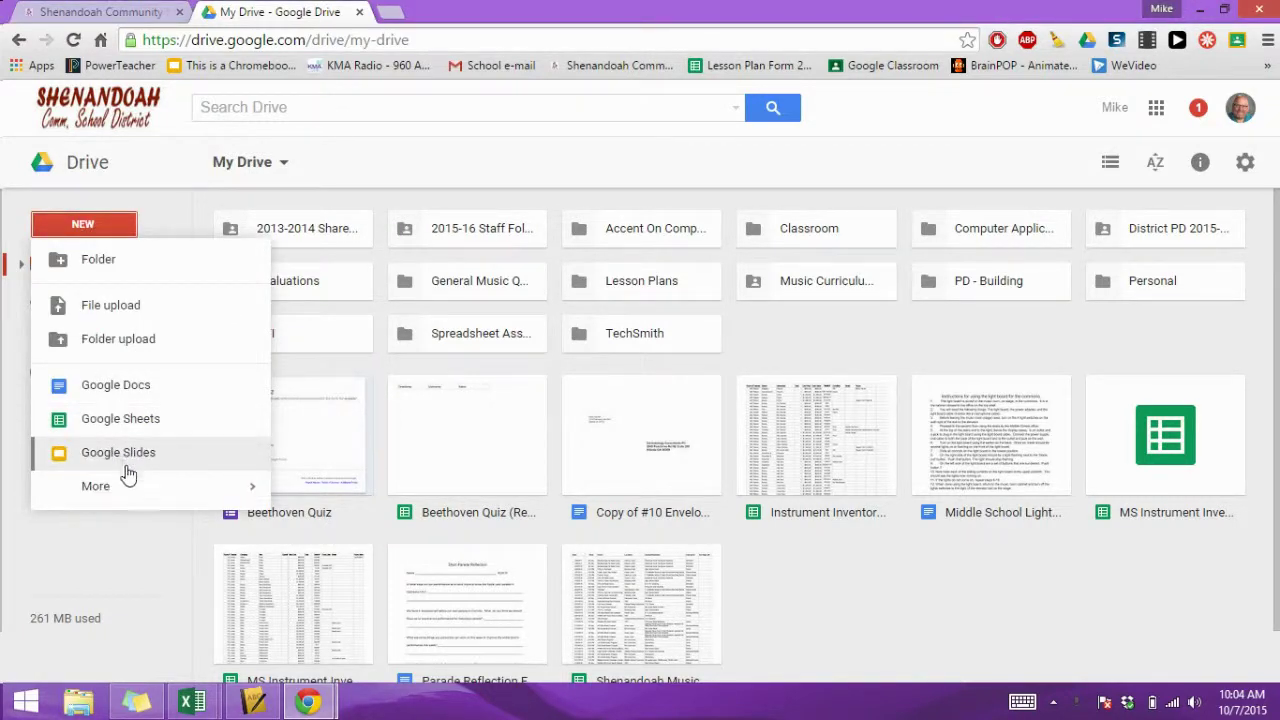
{"action": "mouse_move", "coordinate": [135, 488]}
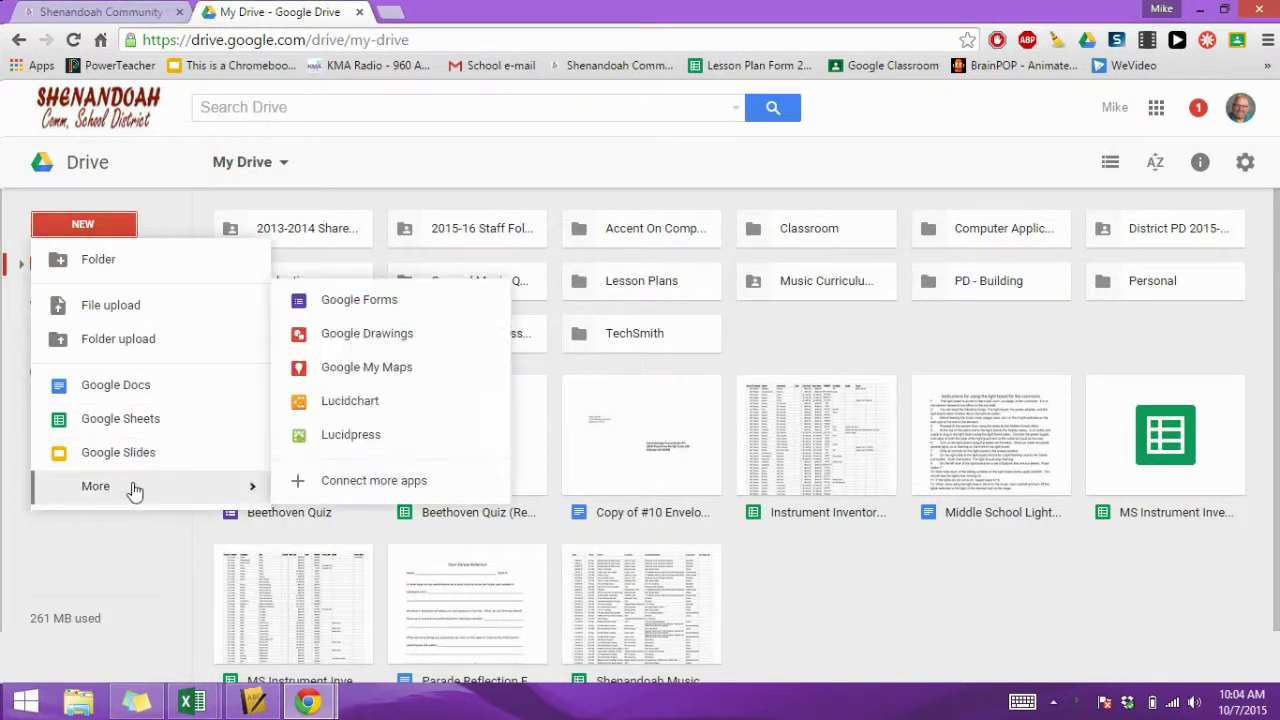
{"action": "left_click", "coordinate": [345, 312]}
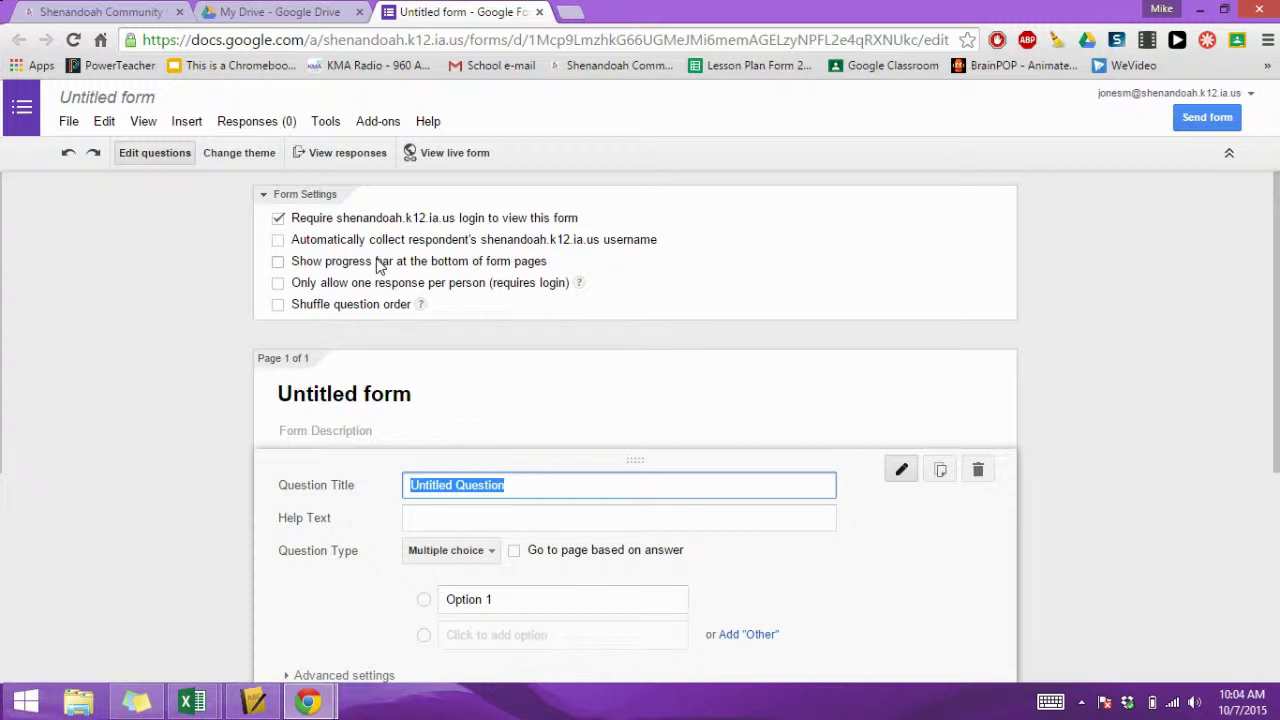
{"action": "left_click", "coordinate": [279, 242]}
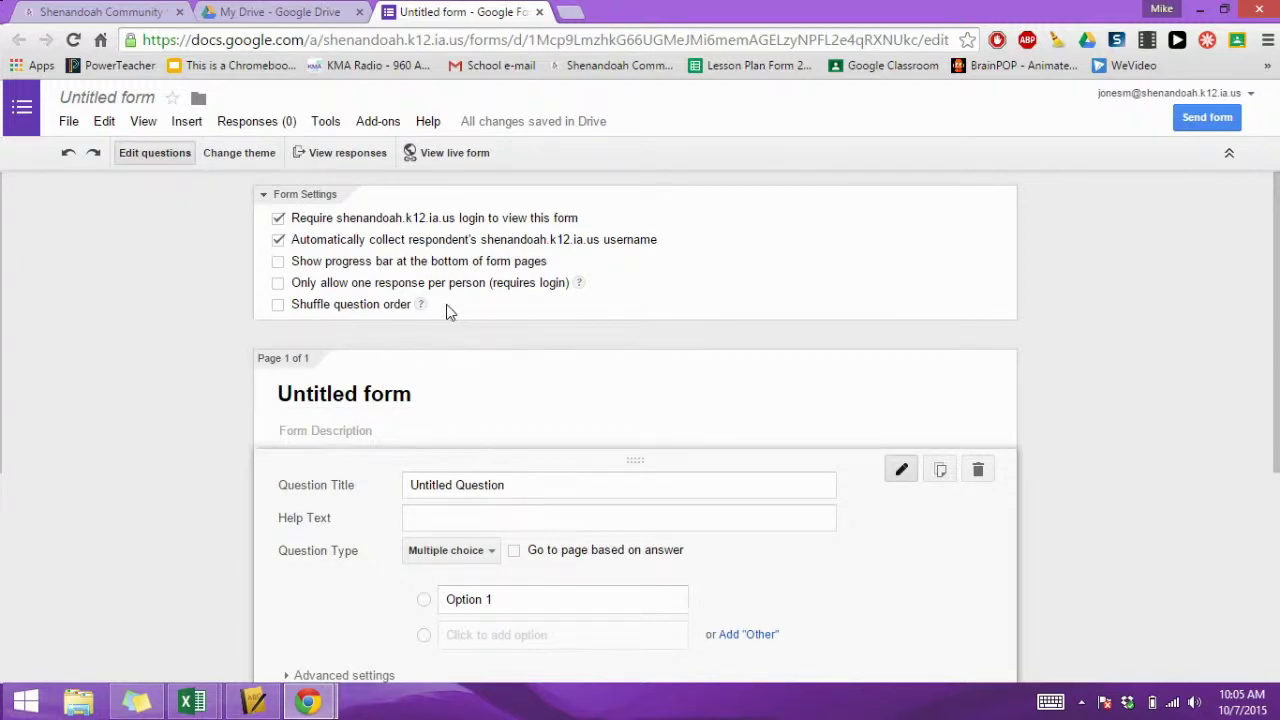
{"action": "left_click", "coordinate": [278, 284]}
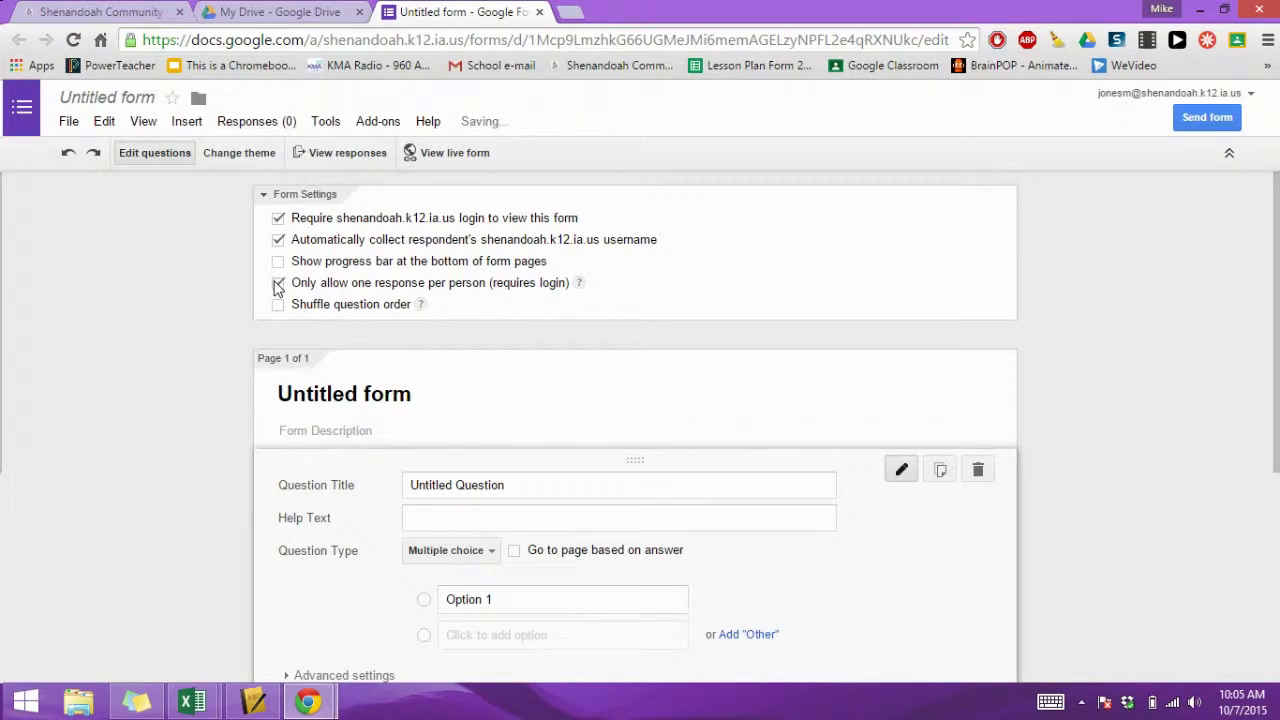
{"action": "left_click", "coordinate": [278, 284]}
{"action": "left_click", "coordinate": [278, 284]}
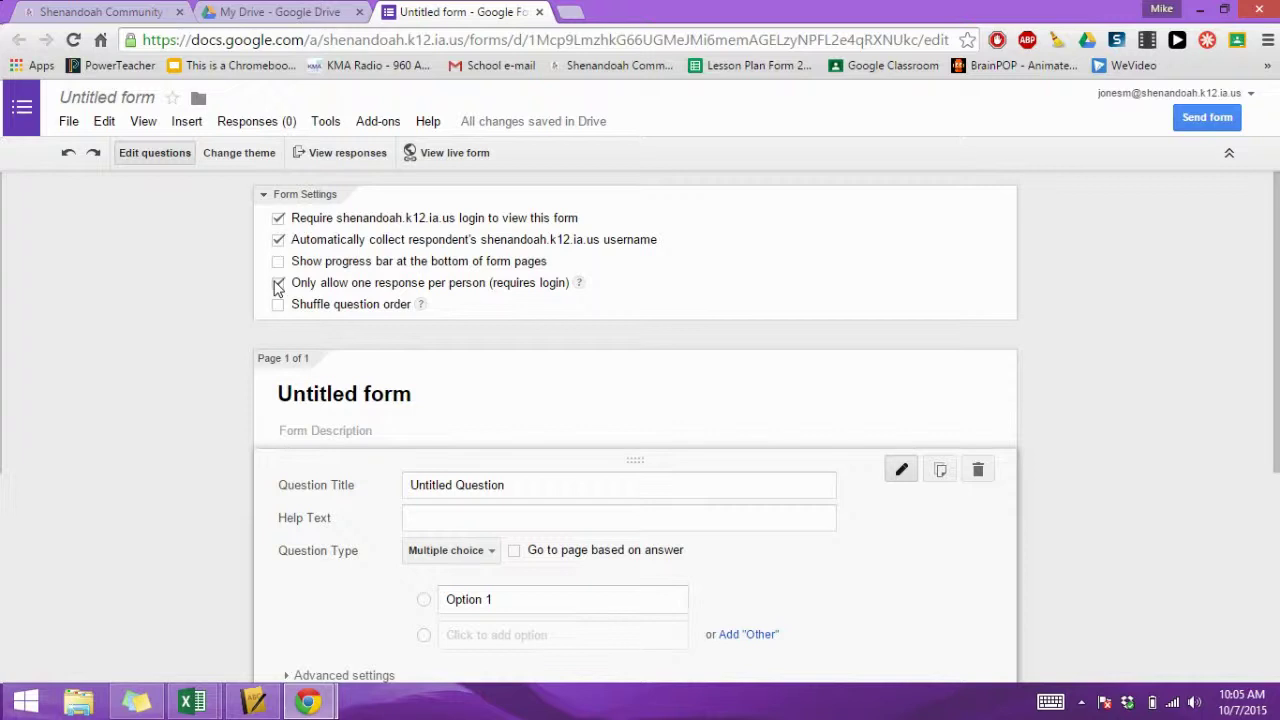
{"action": "left_click", "coordinate": [278, 284]}
Replace the form's placeholder title with "Beethoven Quiz"
{"action": "left_click", "coordinate": [437, 398]}
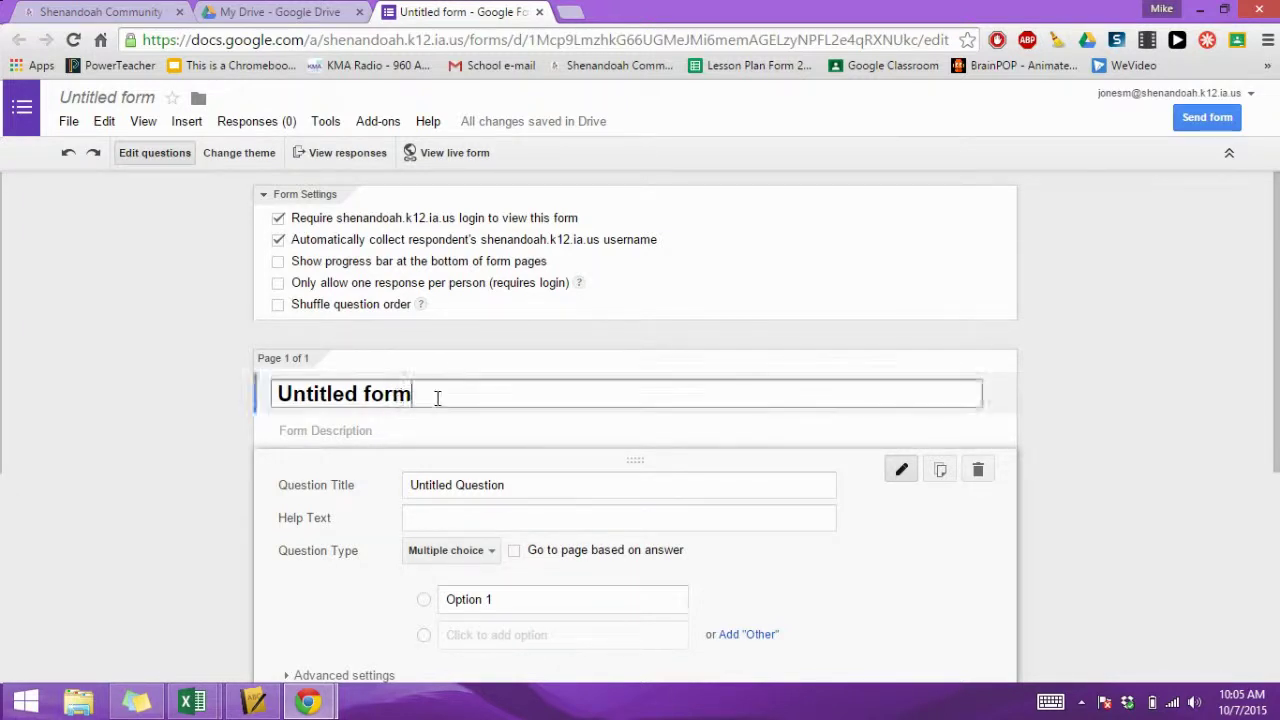
{"action": "key", "text": "BackSpace"}
{"action": "key", "text": "BackSpace"}
{"action": "key", "text": "BackSpace"}
{"action": "key", "text": "BackSpace"}
{"action": "key", "text": "BackSpace"}
{"action": "key", "text": "BackSpace"}
{"action": "key", "text": "BackSpace"}
{"action": "key", "text": "BackSpace"}
{"action": "key", "text": "BackSpace"}
{"action": "key", "text": "BackSpace"}
{"action": "key", "text": "BackSpace"}
{"action": "key", "text": "BackSpace"}
{"action": "key", "text": "BackSpace"}
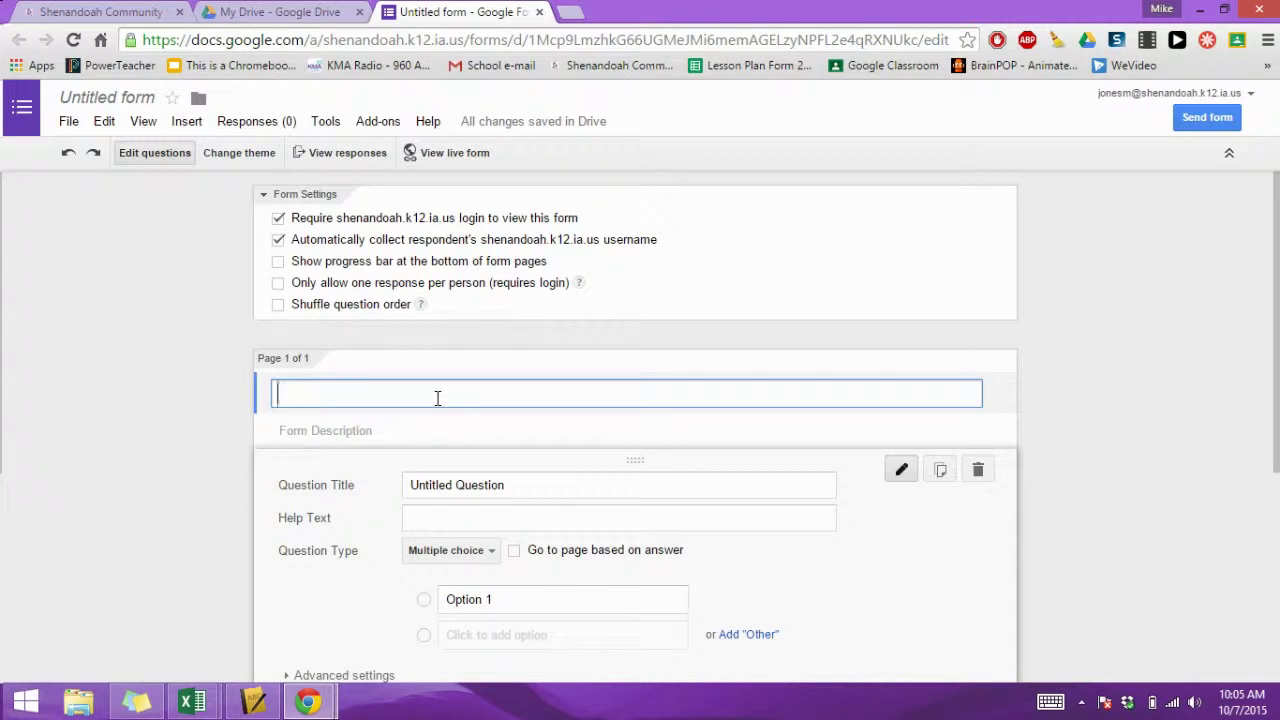
{"action": "type", "text": "Beeth"}
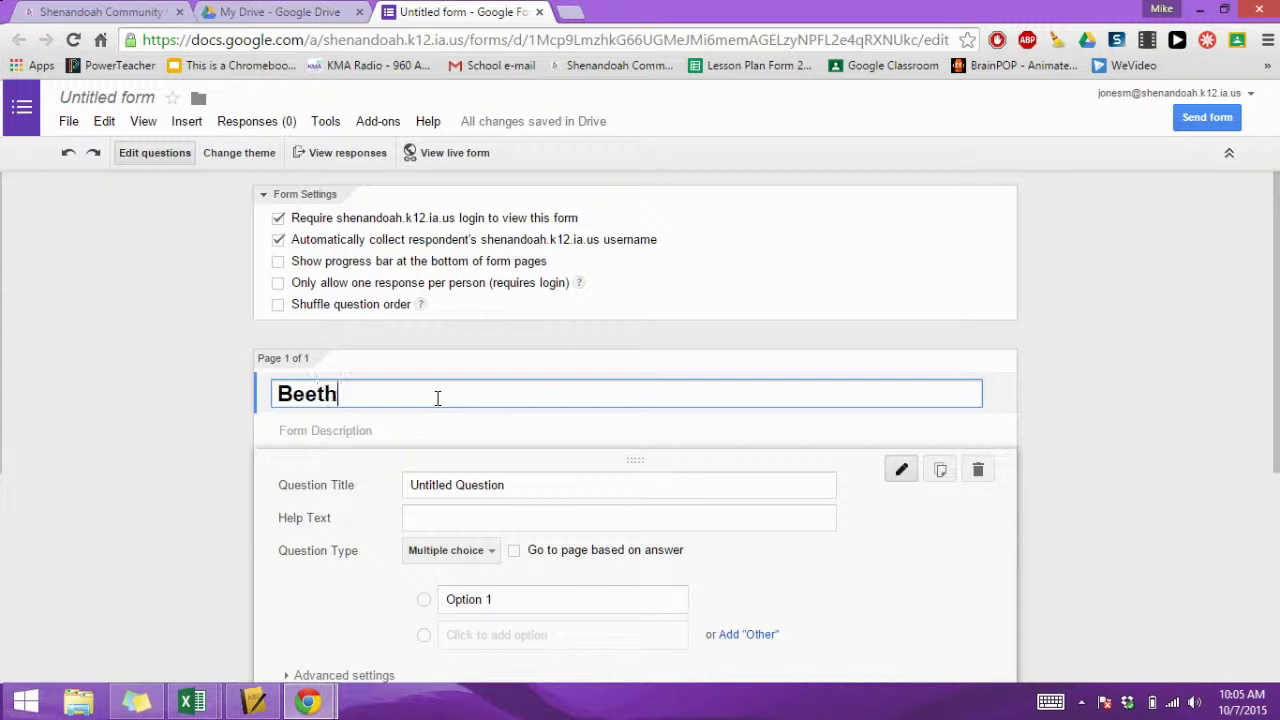
{"action": "type", "text": "oven Quiz"}
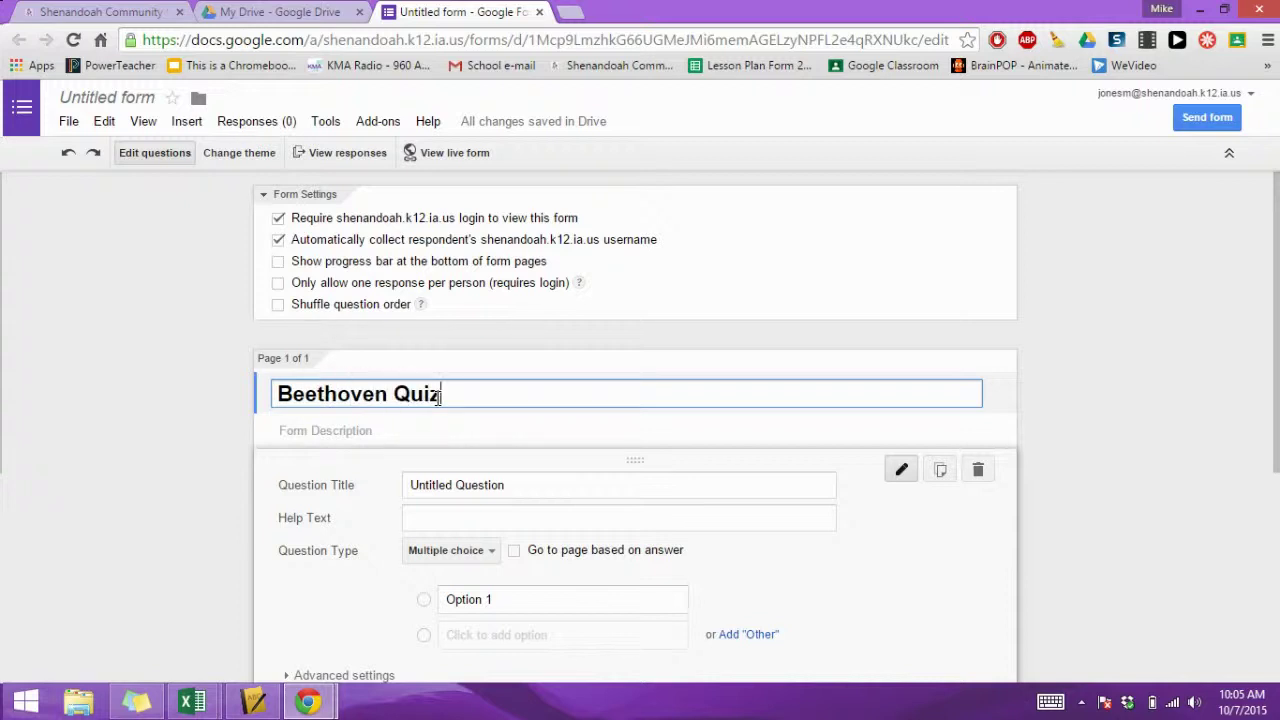
Title the first question "Name" and set its question type to Text
{"action": "left_click", "coordinate": [520, 489]}
{"action": "key", "text": "BackSpace"}
{"action": "key", "text": "BackSpace"}
{"action": "key", "text": "BackSpace"}
{"action": "key", "text": "BackSpace"}
{"action": "key", "text": "BackSpace"}
{"action": "key", "text": "BackSpace"}
{"action": "key", "text": "BackSpace"}
{"action": "key", "text": "BackSpace"}
{"action": "key", "text": "BackSpace"}
{"action": "key", "text": "BackSpace"}
{"action": "key", "text": "BackSpace"}
{"action": "key", "text": "BackSpace"}
{"action": "key", "text": "BackSpace"}
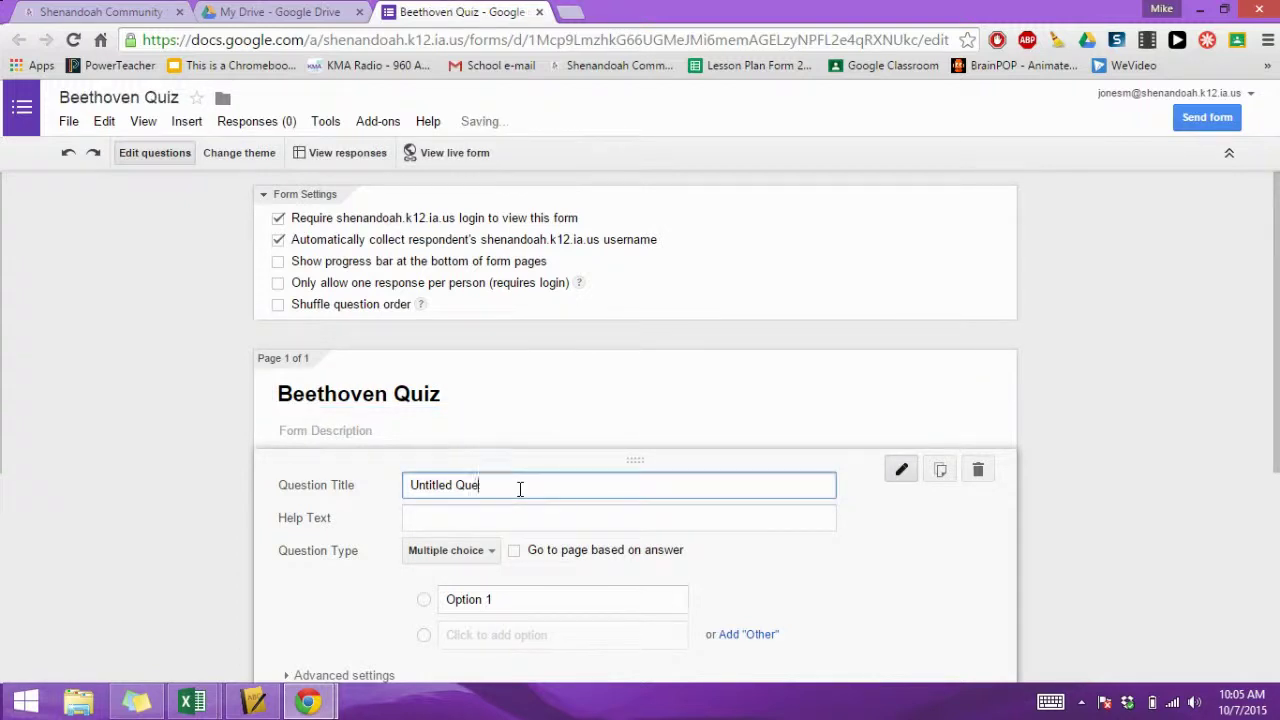
{"action": "key", "text": "BackSpace"}
{"action": "key", "text": "BackSpace"}
{"action": "key", "text": "BackSpace"}
{"action": "key", "text": "BackSpace"}
{"action": "type", "text": "Name"}
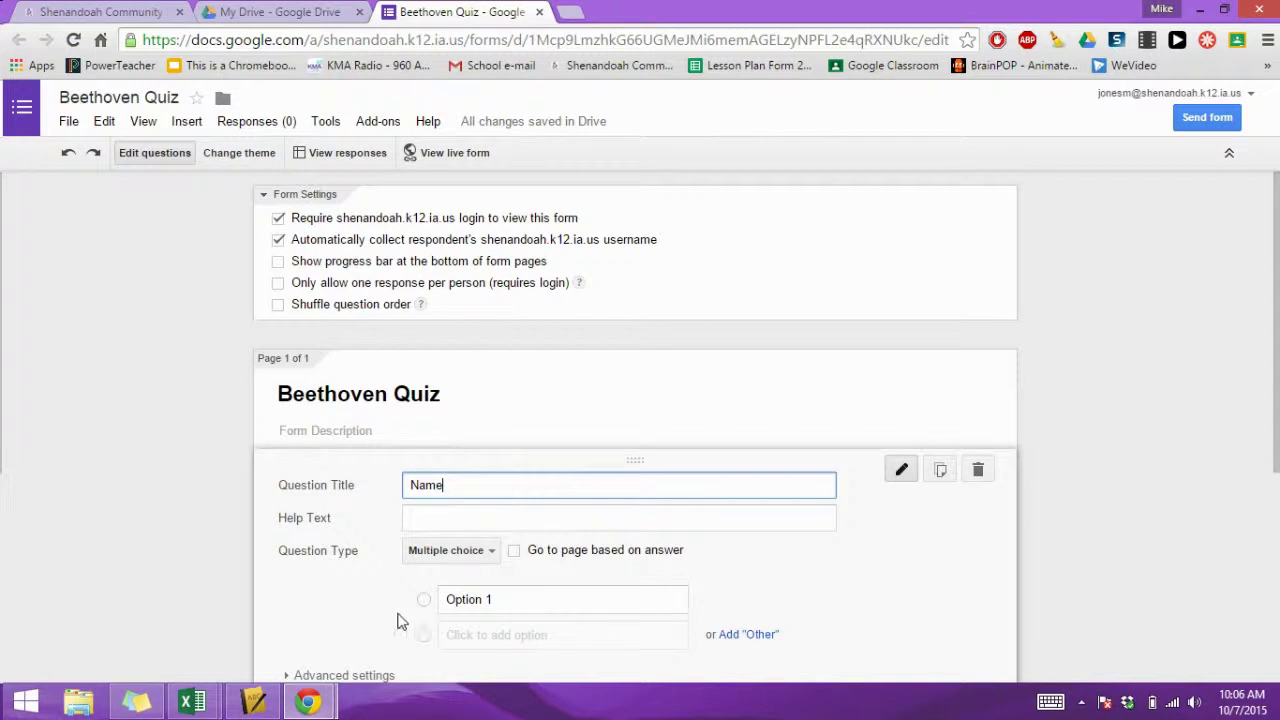
{"action": "left_click", "coordinate": [486, 551]}
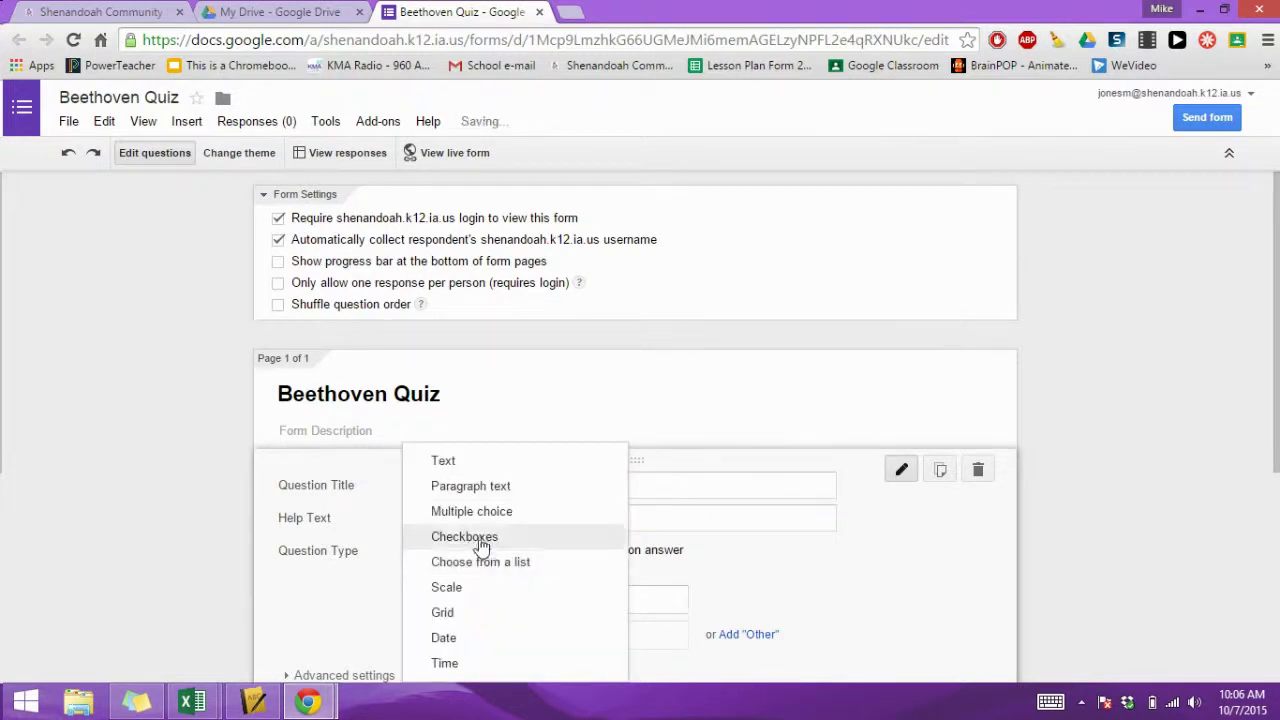
{"action": "left_click", "coordinate": [467, 462]}
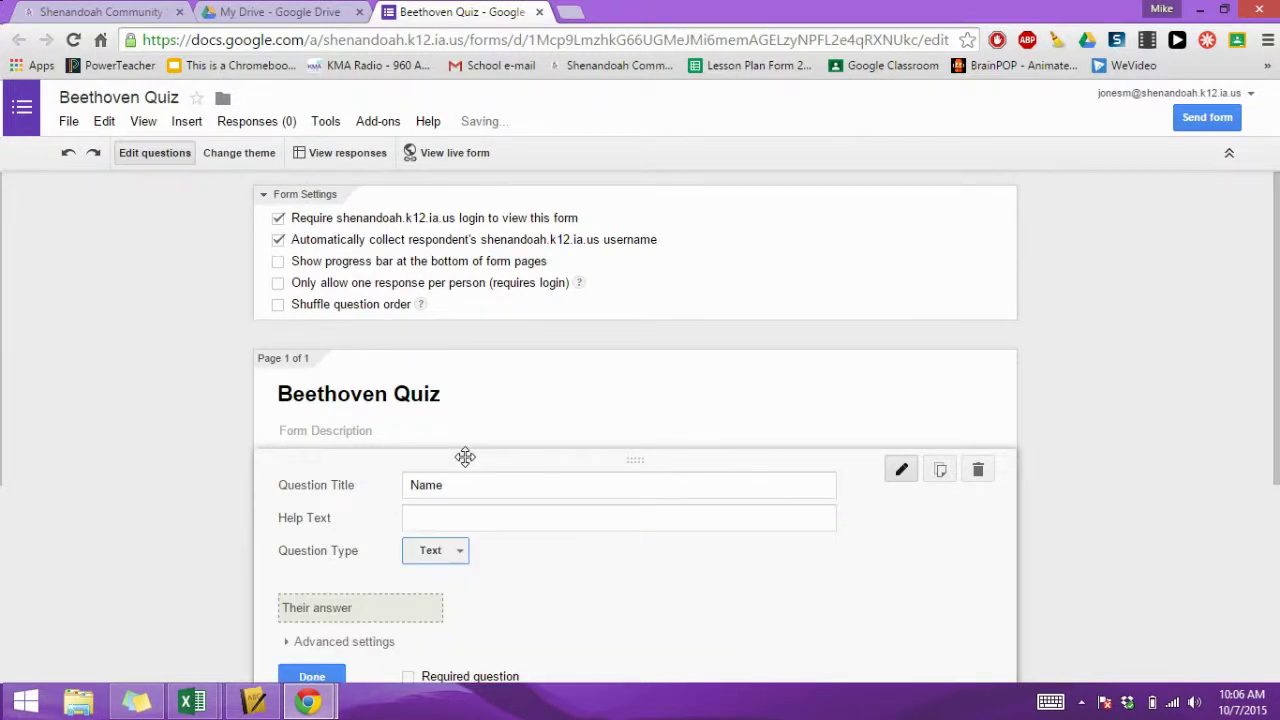
Add the help text "First and Last" to the Name question and make it required
{"action": "left_click_drag", "start_coordinate": [1276, 420], "coordinate": [1277, 553]}
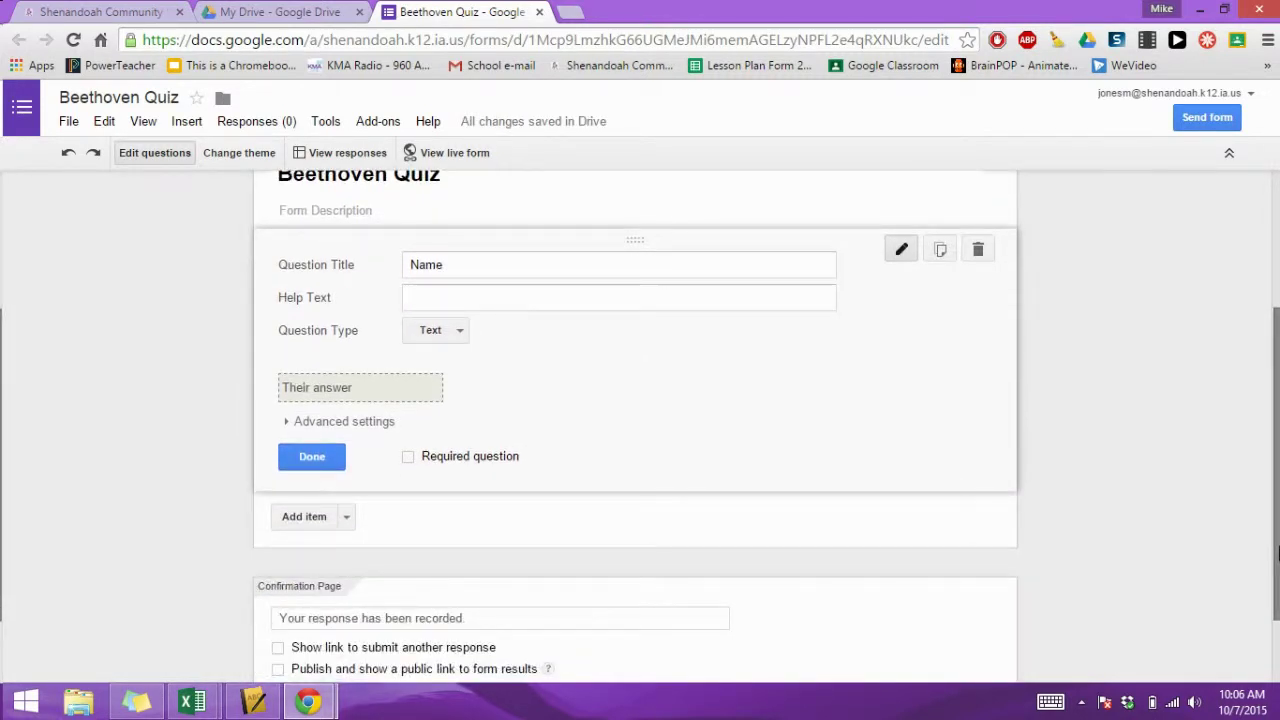
{"action": "left_click", "coordinate": [521, 299]}
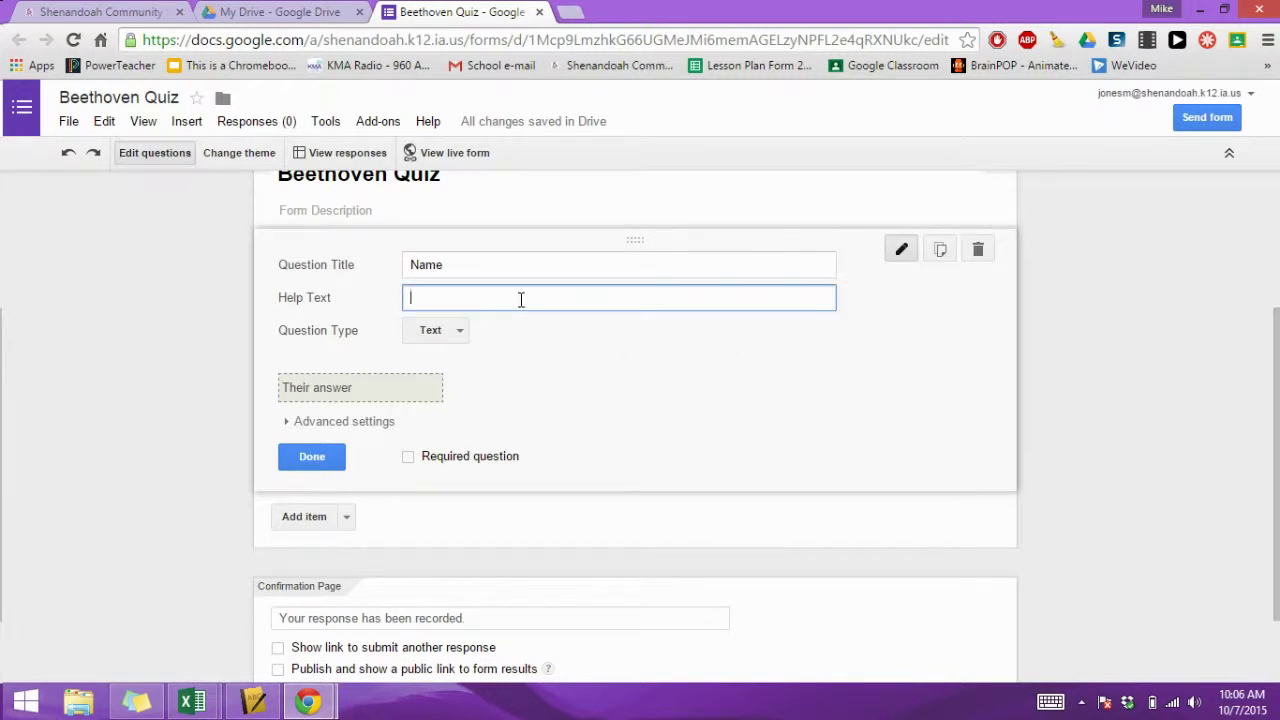
{"action": "type", "text": "First and Last"}
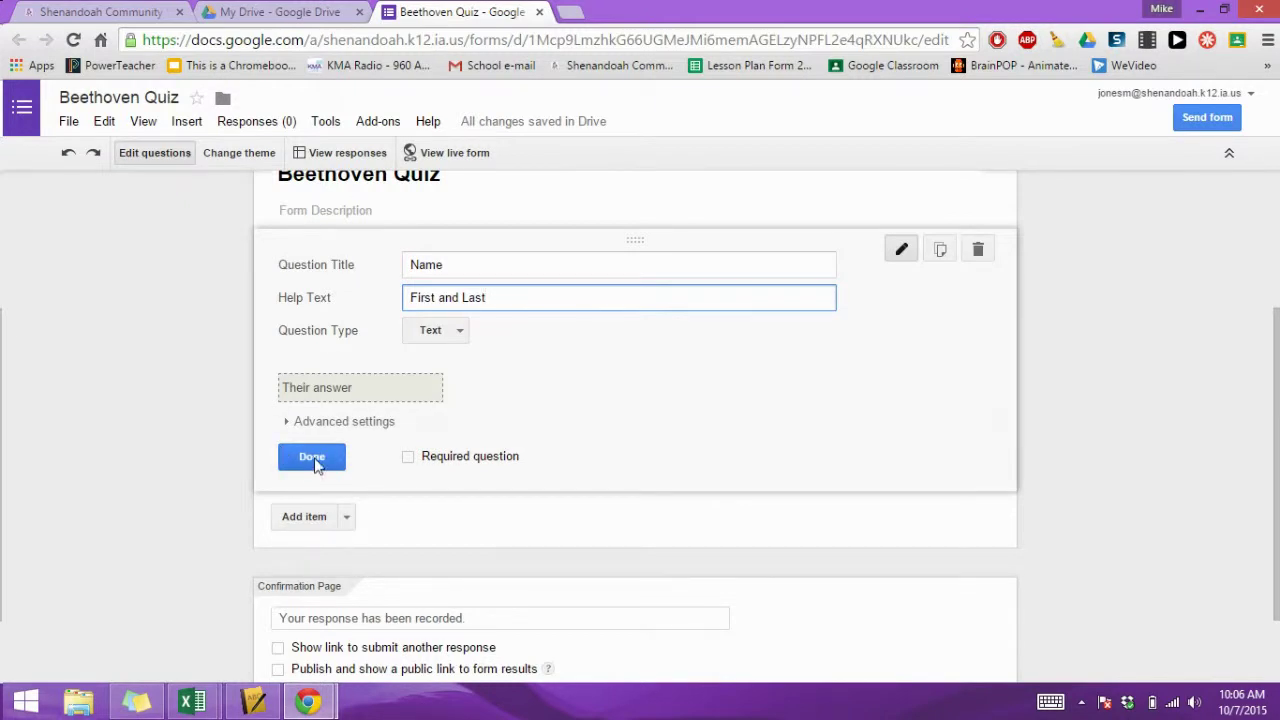
{"action": "left_click", "coordinate": [409, 459]}
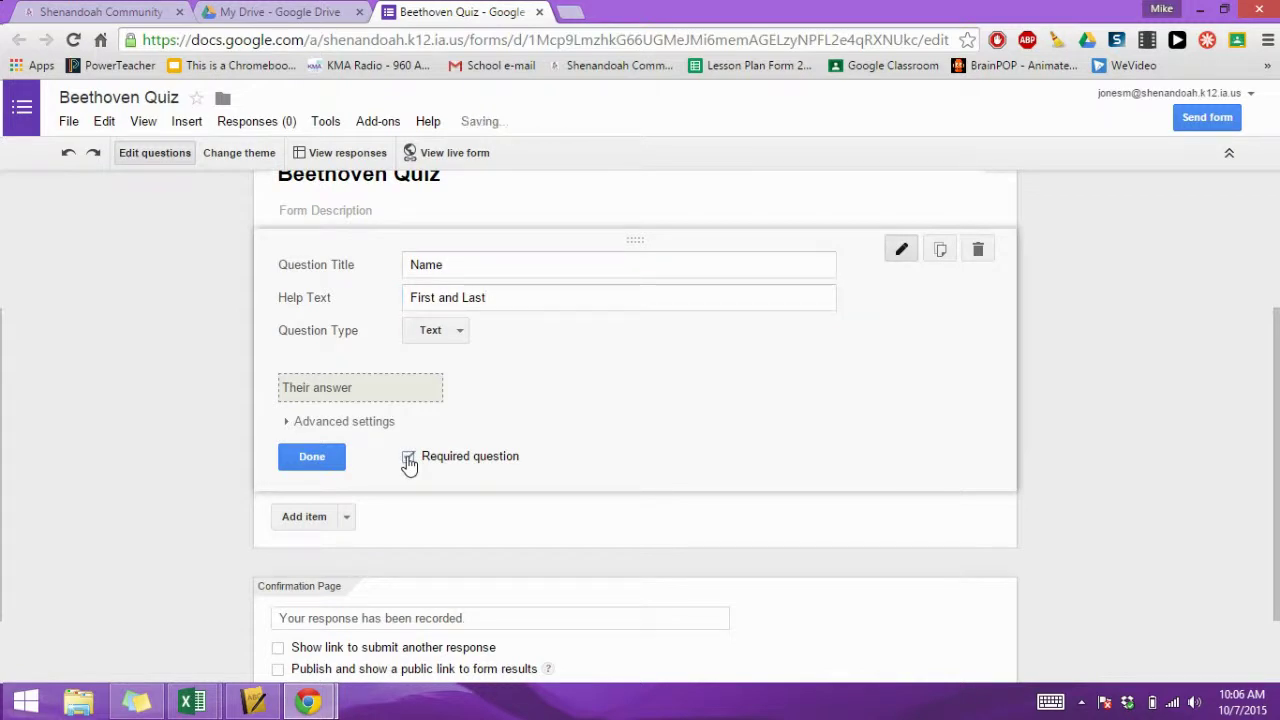
Add a second question titled "Where was Beethoven born?" with the Multiple choice type
{"action": "left_click", "coordinate": [300, 518]}
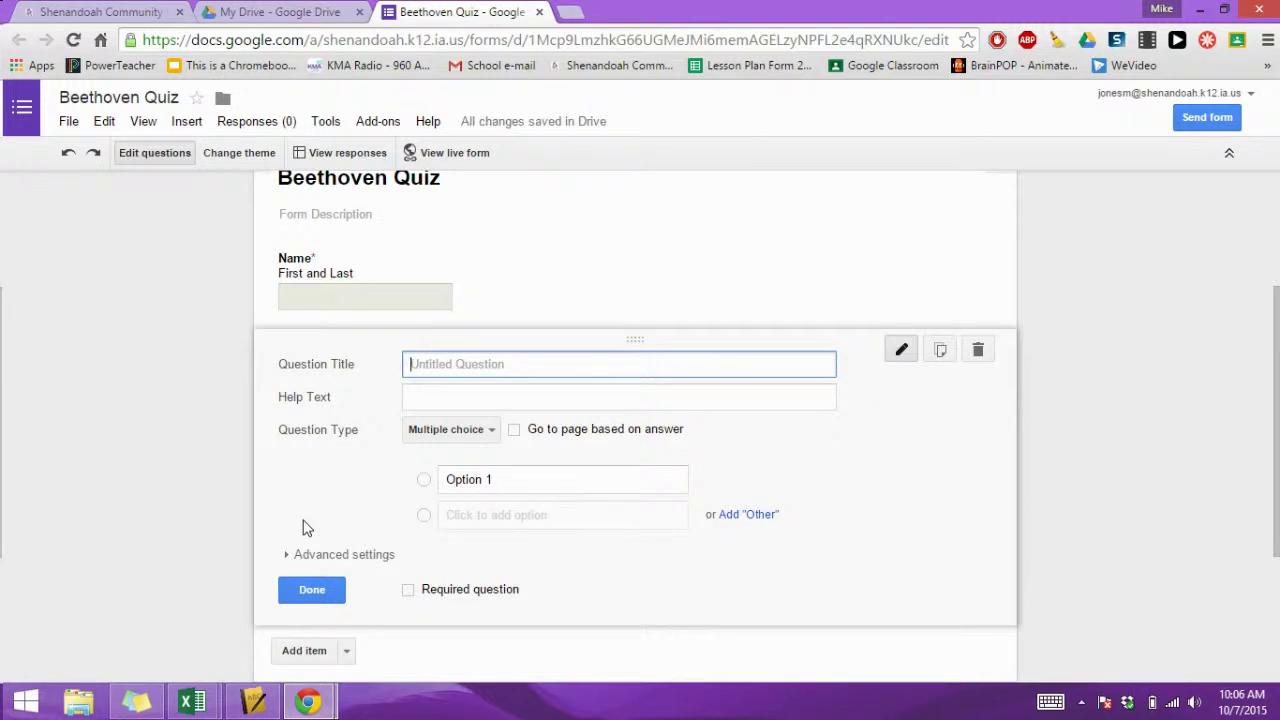
{"action": "type", "text": "Where was Bethoven born?"}
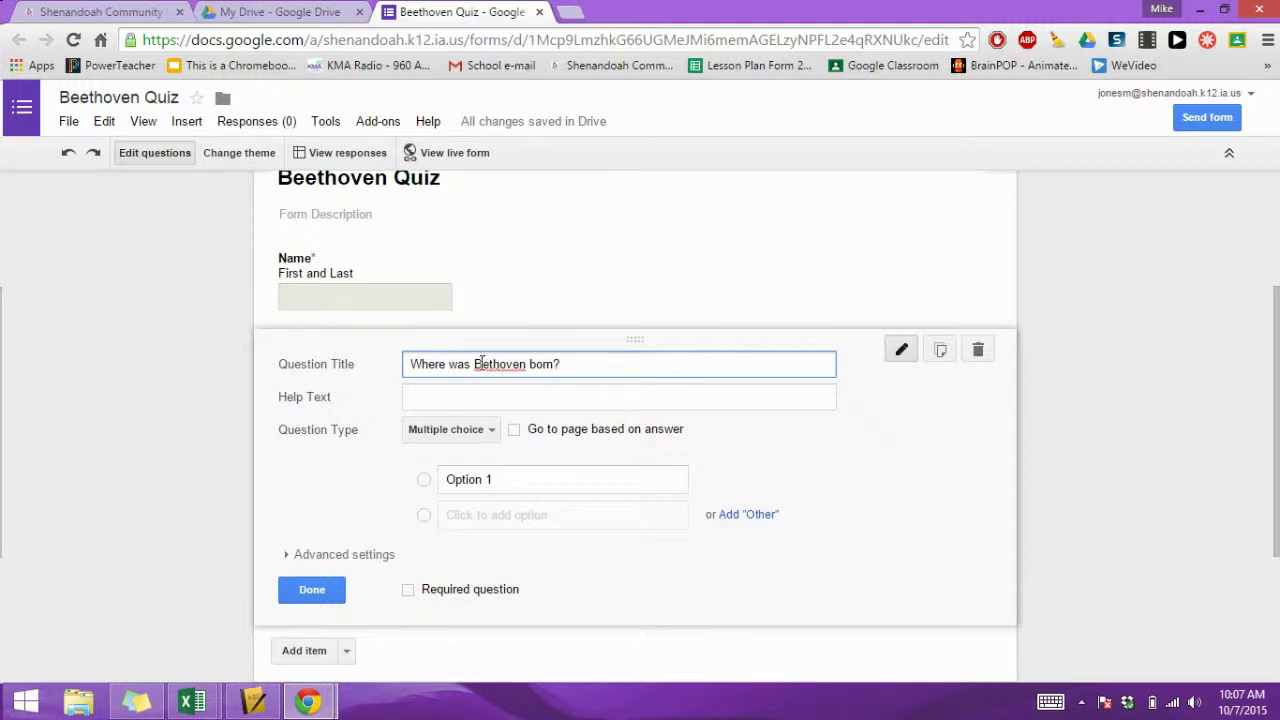
{"action": "left_click", "coordinate": [481, 364]}
{"action": "type", "text": "e"}
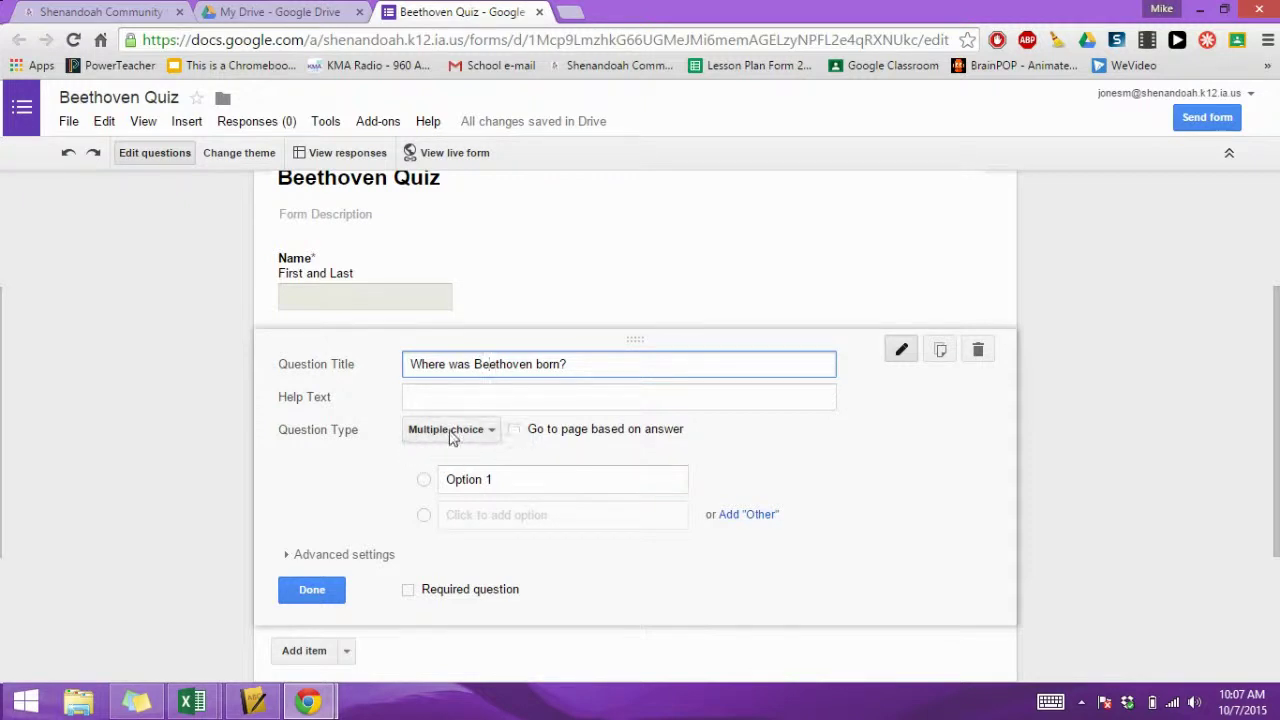
{"action": "left_click", "coordinate": [450, 435]}
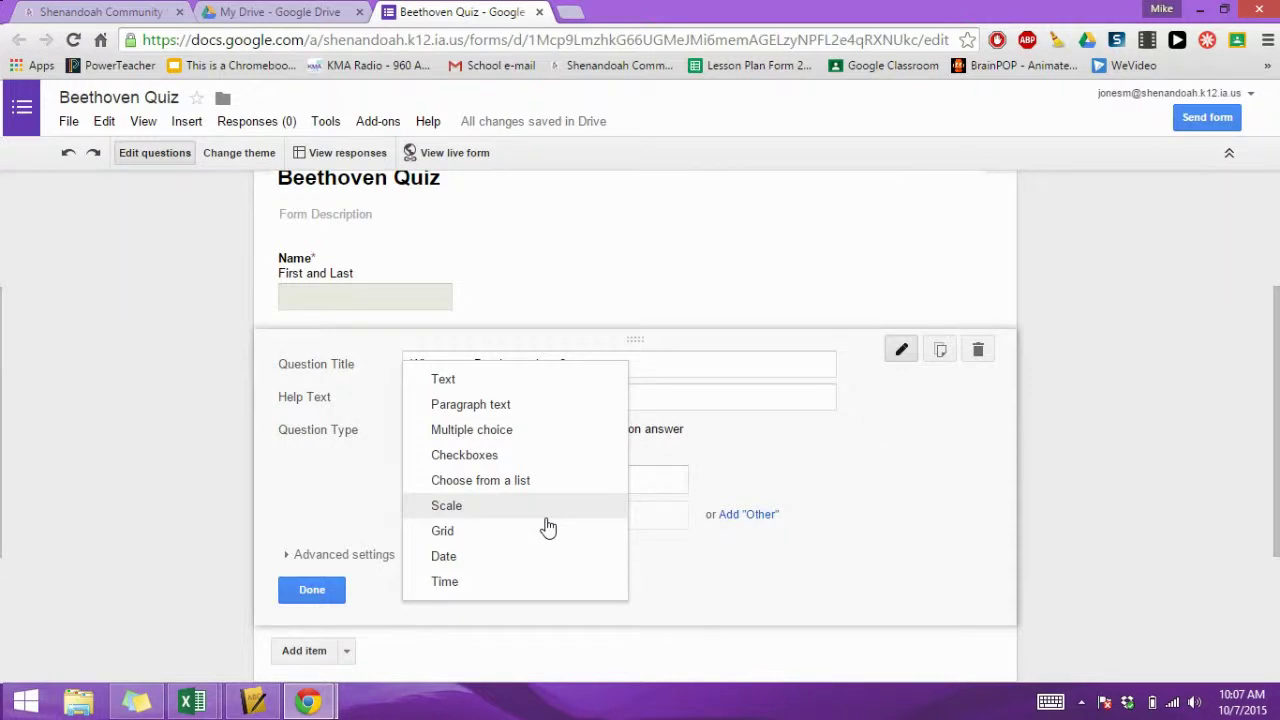
{"action": "left_click", "coordinate": [531, 438]}
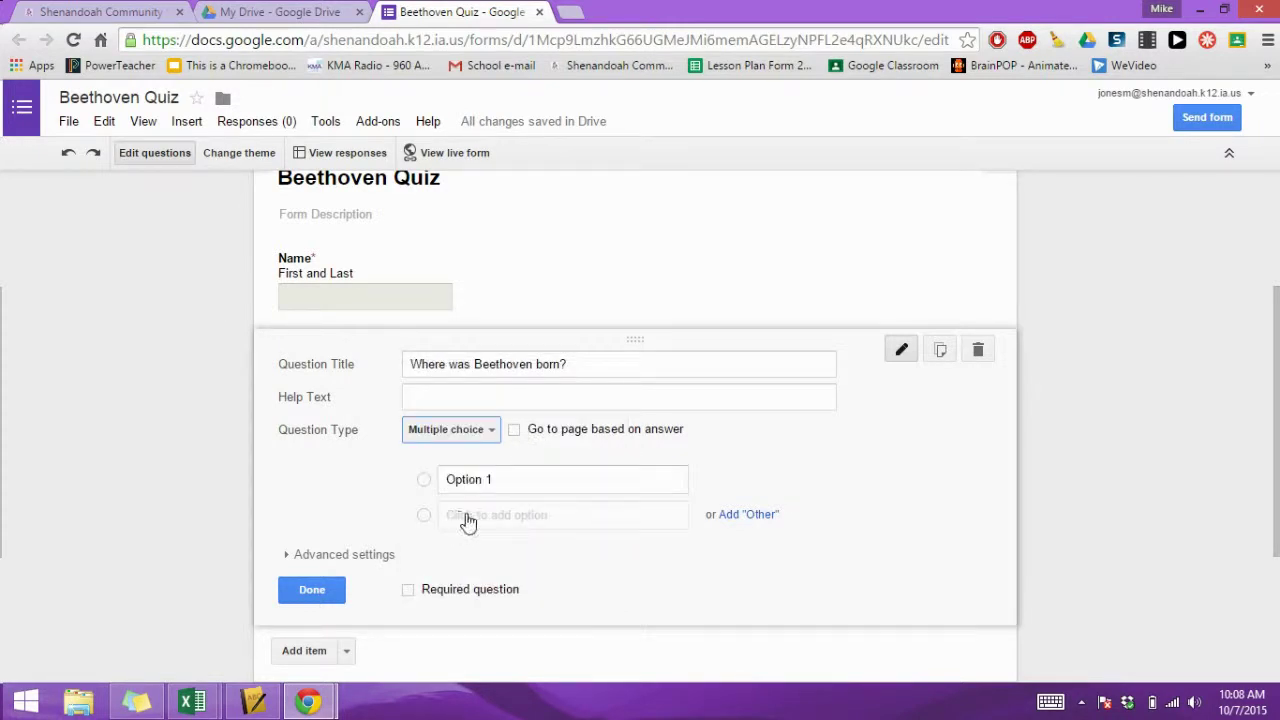
Enter "Austria" and "Liepzig" as the first two answer options of the birthplace question
{"action": "left_click", "coordinate": [514, 483]}
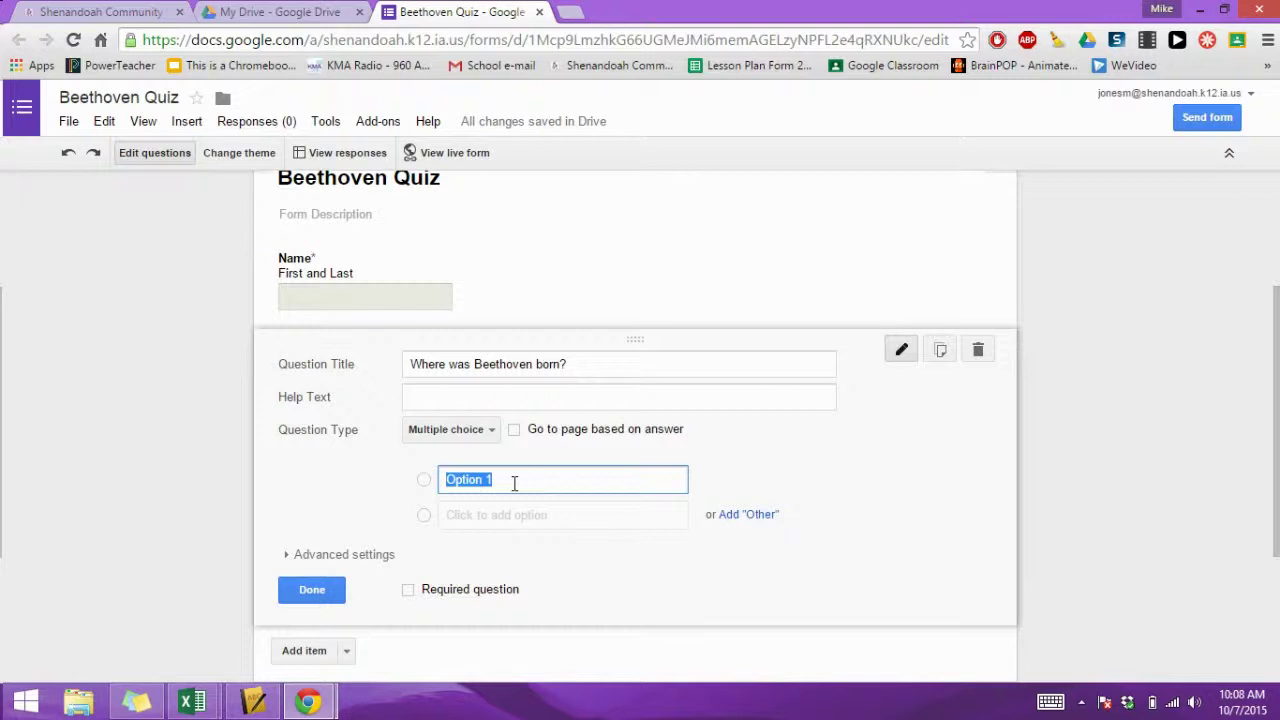
{"action": "type", "text": "Austria"}
{"action": "key", "text": "Return"}
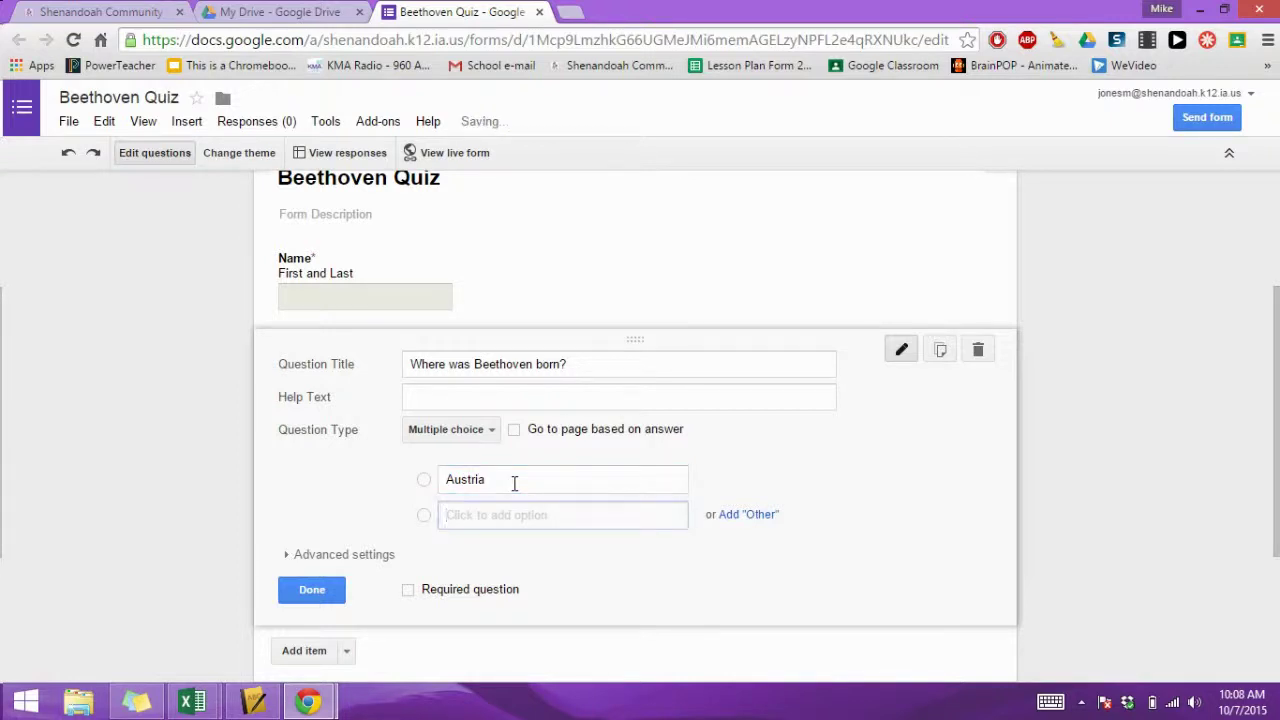
{"action": "type", "text": "Liep"}
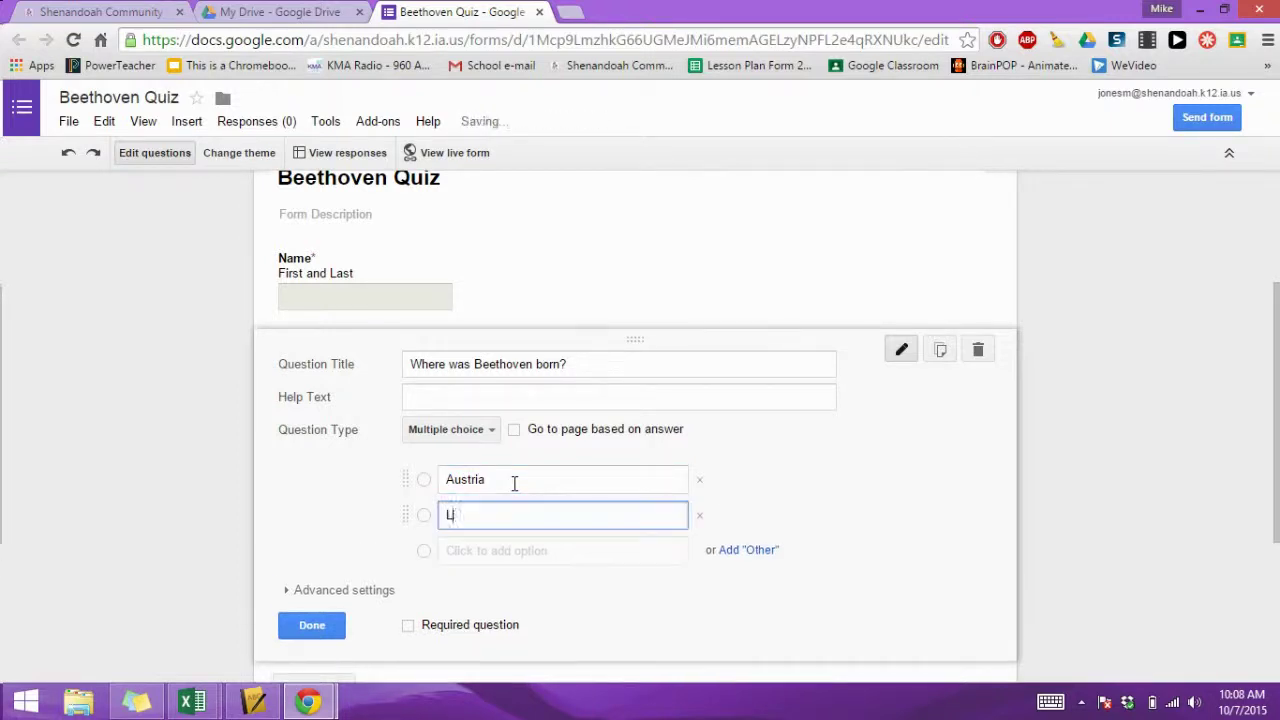
{"action": "type", "text": "zig"}
{"action": "key", "text": "Tab"}
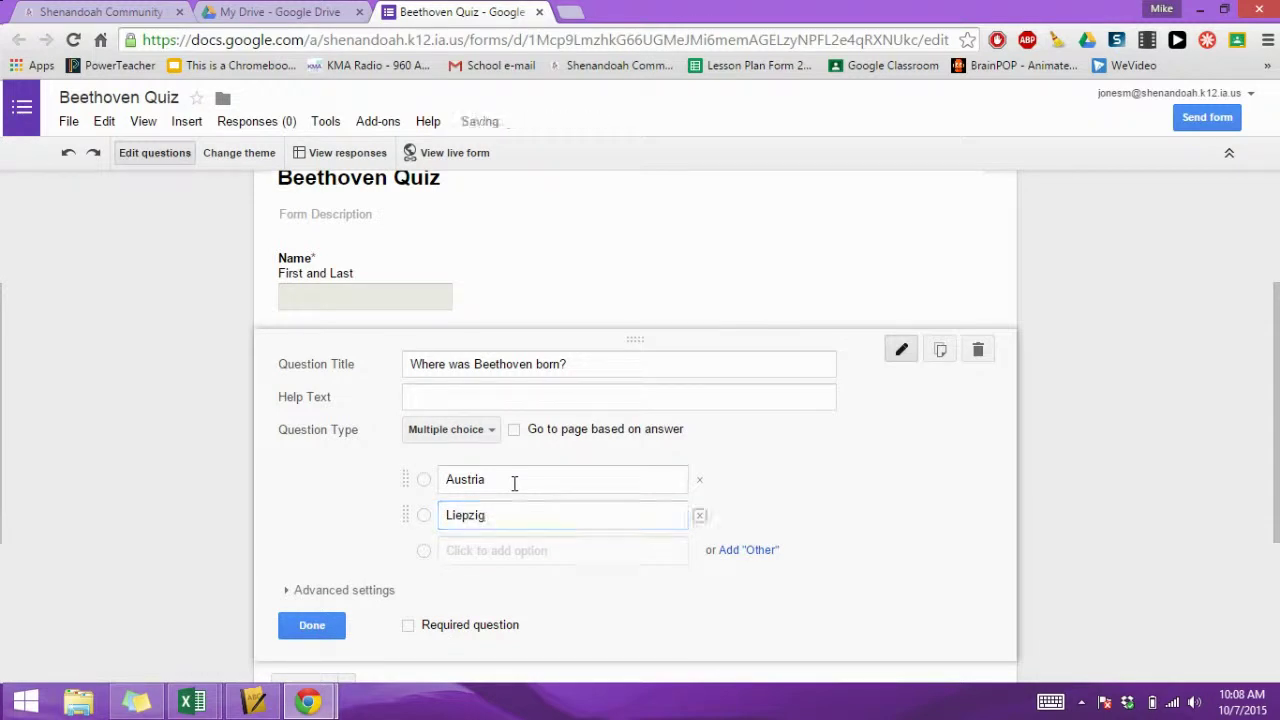
Add "New York City" and "Boston" as the third and fourth answer options
{"action": "left_click", "coordinate": [486, 550]}
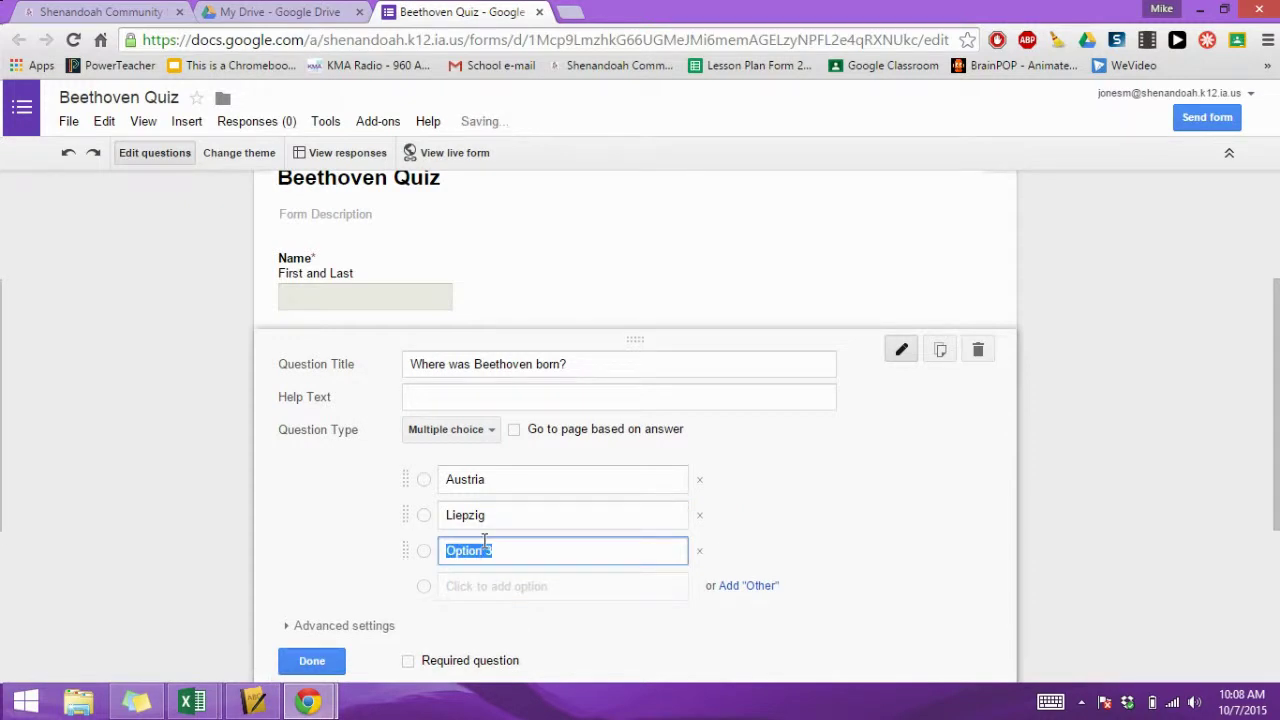
{"action": "type", "text": "B"}
{"action": "key", "text": "BackSpace"}
{"action": "type", "text": "New Yor"}
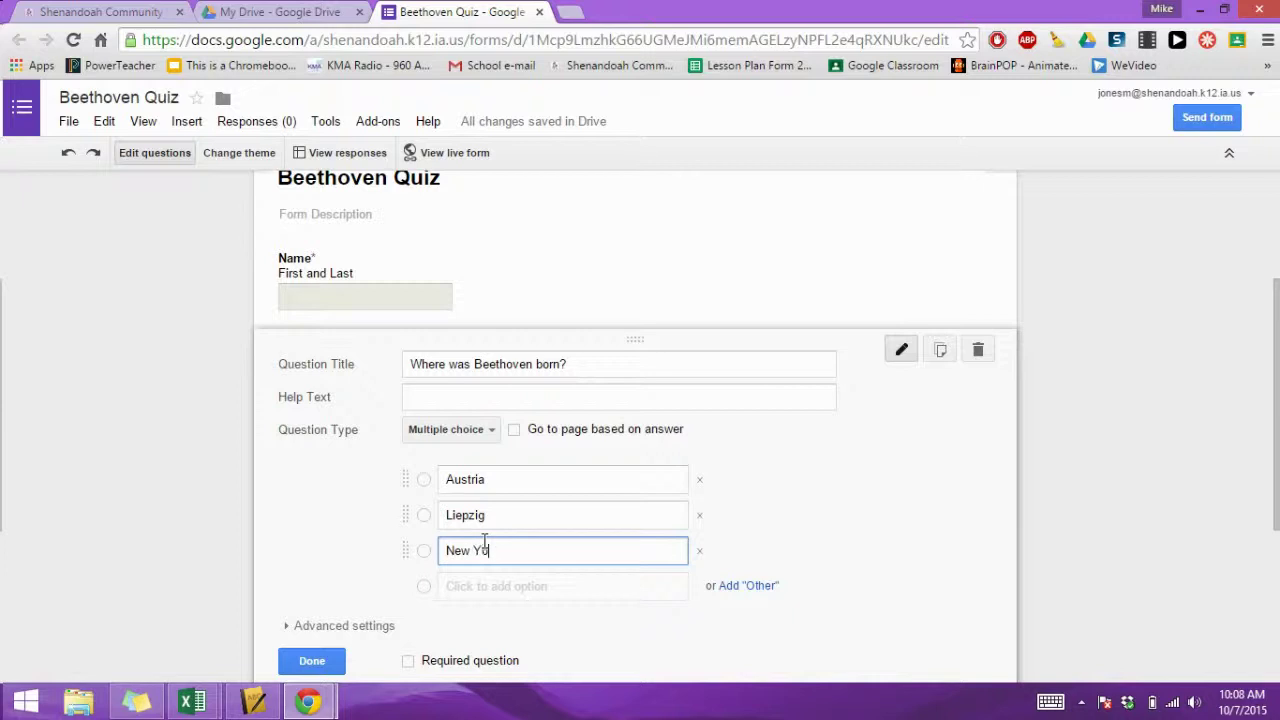
{"action": "type", "text": "k City"}
{"action": "key", "text": "Tab"}
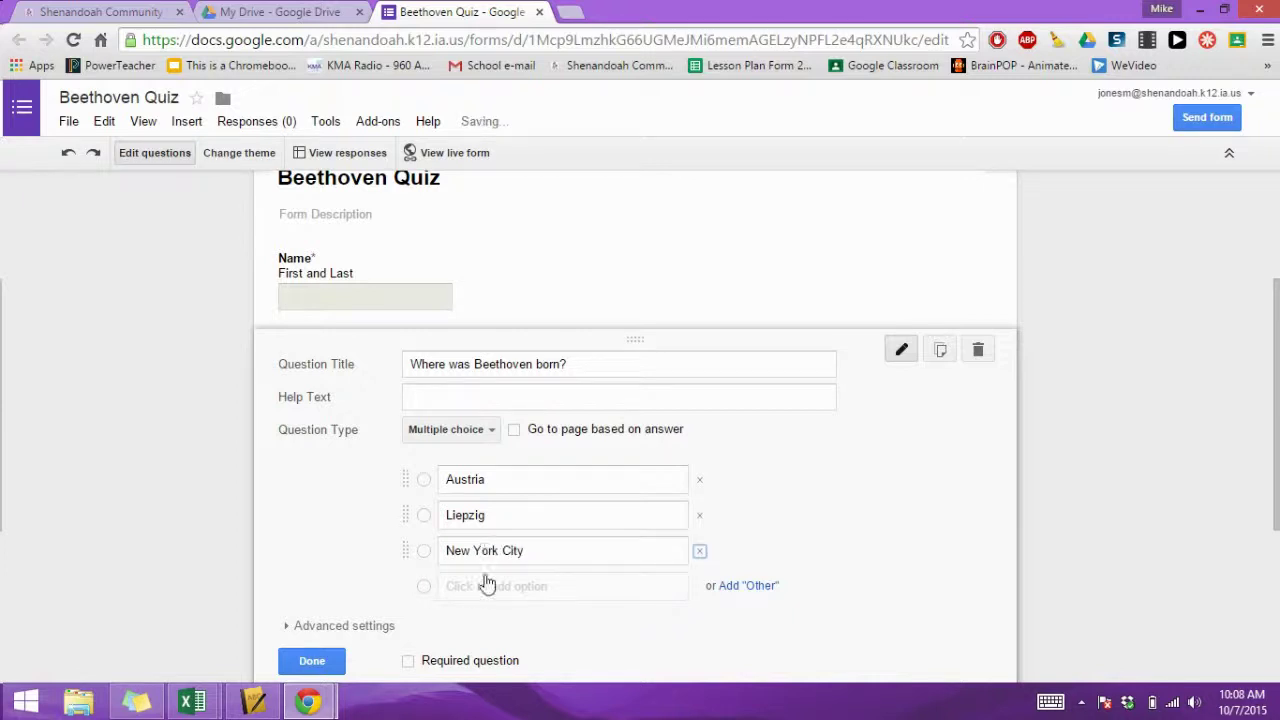
{"action": "left_click", "coordinate": [487, 586]}
{"action": "type", "text": "Boston"}
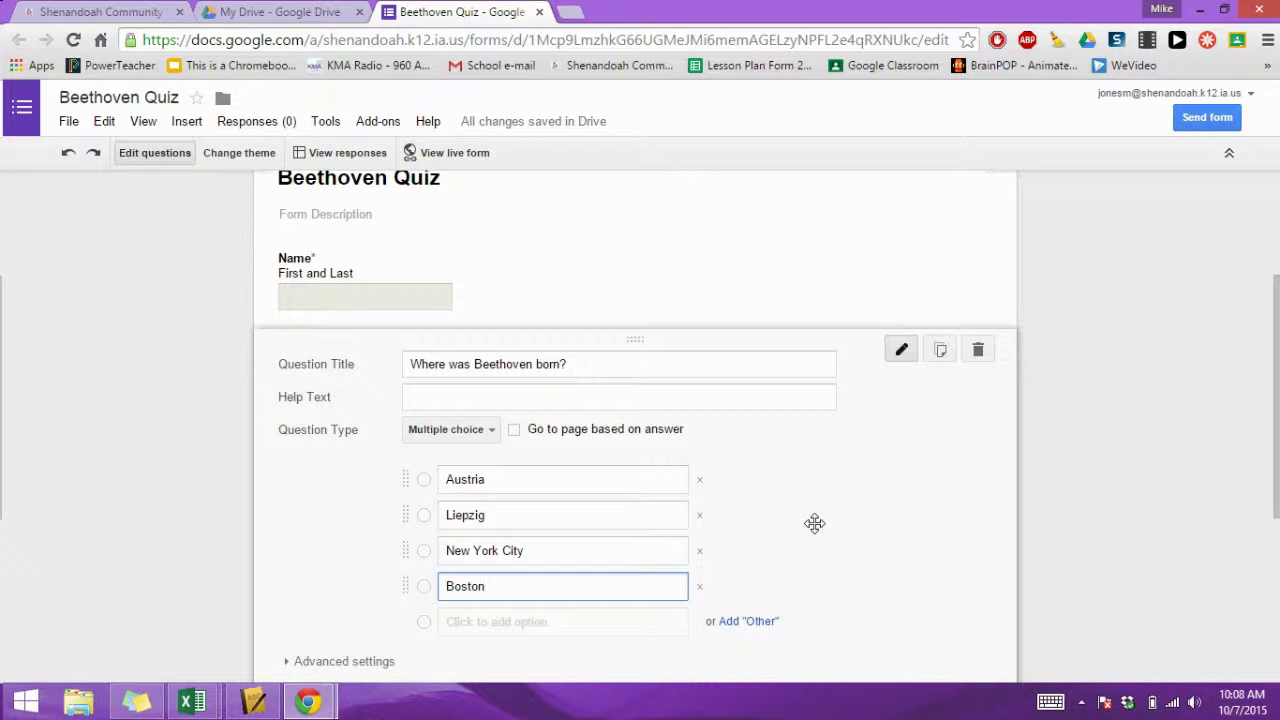
Make the birthplace question required and finish editing it
{"action": "left_click", "coordinate": [1274, 426]}
{"action": "left_click_drag", "start_coordinate": [1275, 426], "coordinate": [1276, 493]}
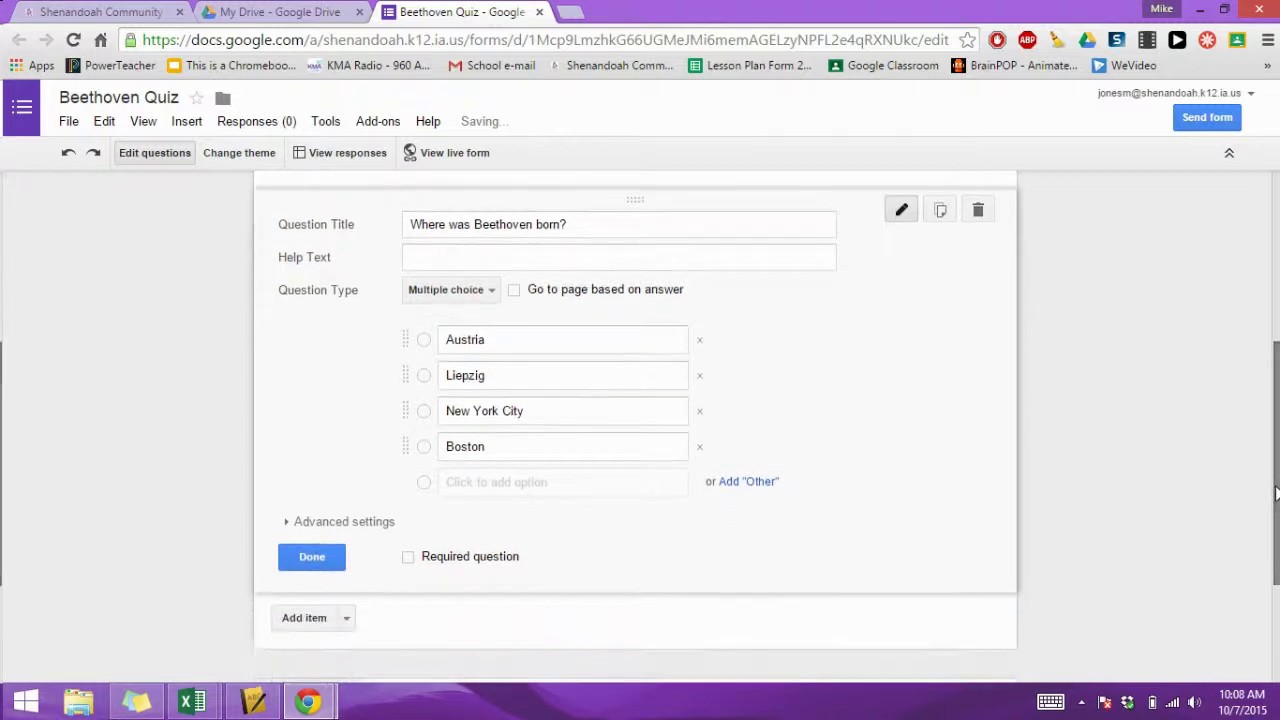
{"action": "left_click", "coordinate": [408, 559]}
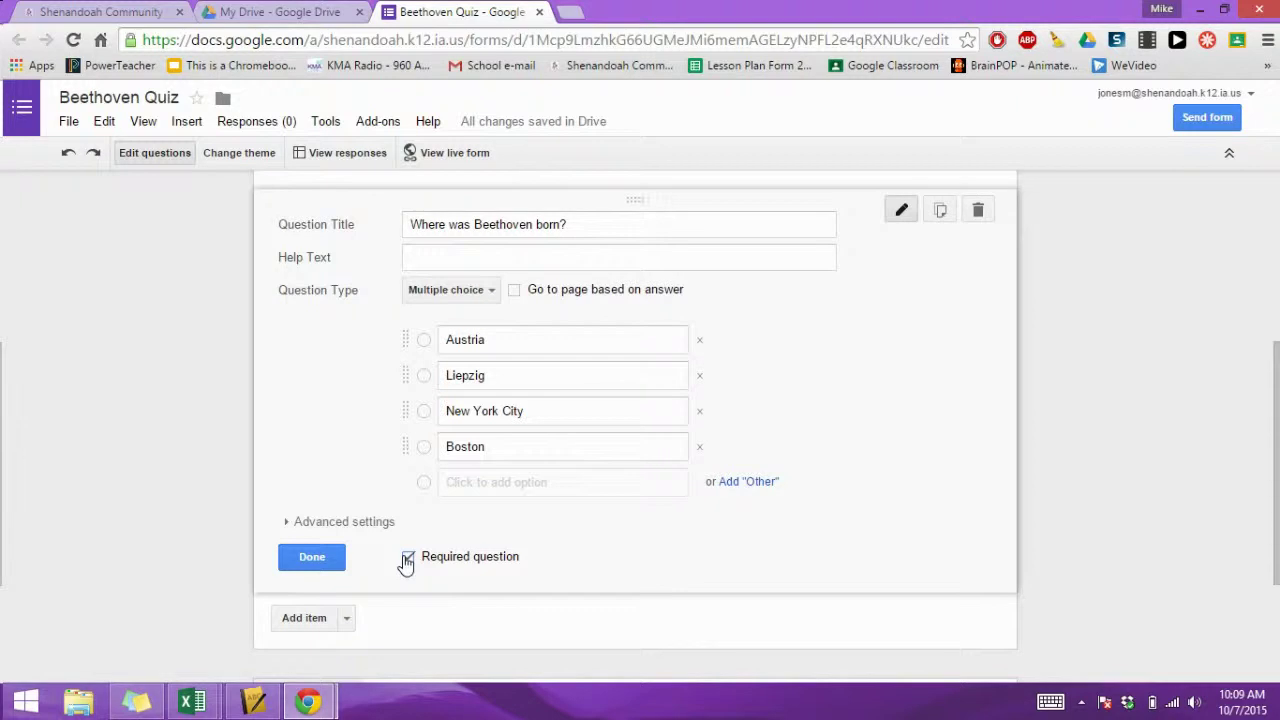
{"action": "left_click", "coordinate": [303, 558]}
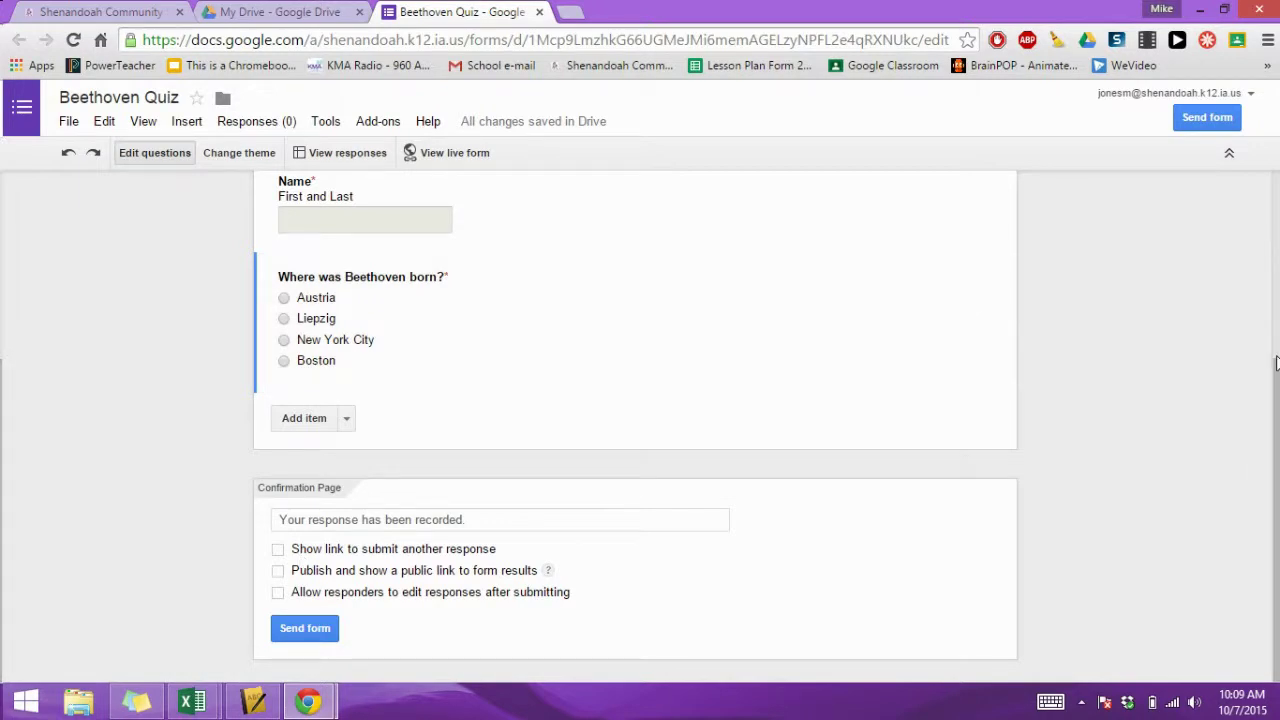
{"action": "left_click_drag", "start_coordinate": [1274, 374], "coordinate": [1241, 176]}
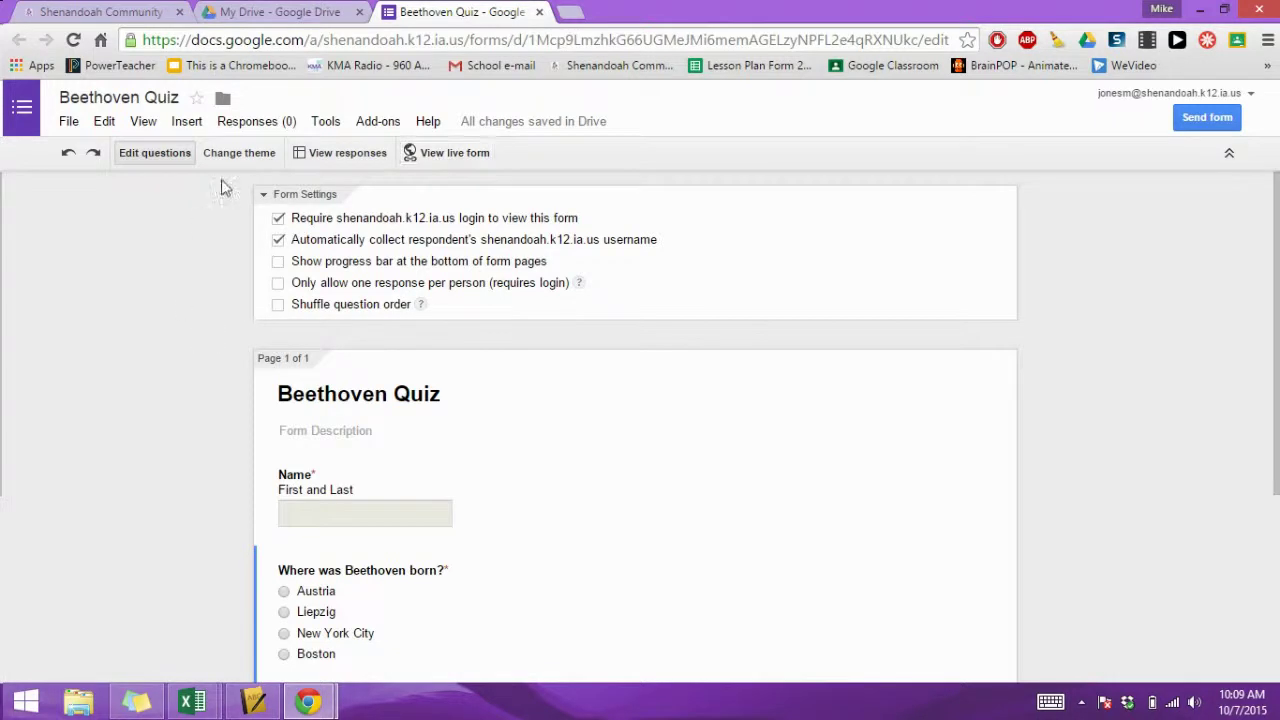
Open the live version of the Beethoven Quiz form and copy its web address
{"action": "left_click", "coordinate": [447, 160]}
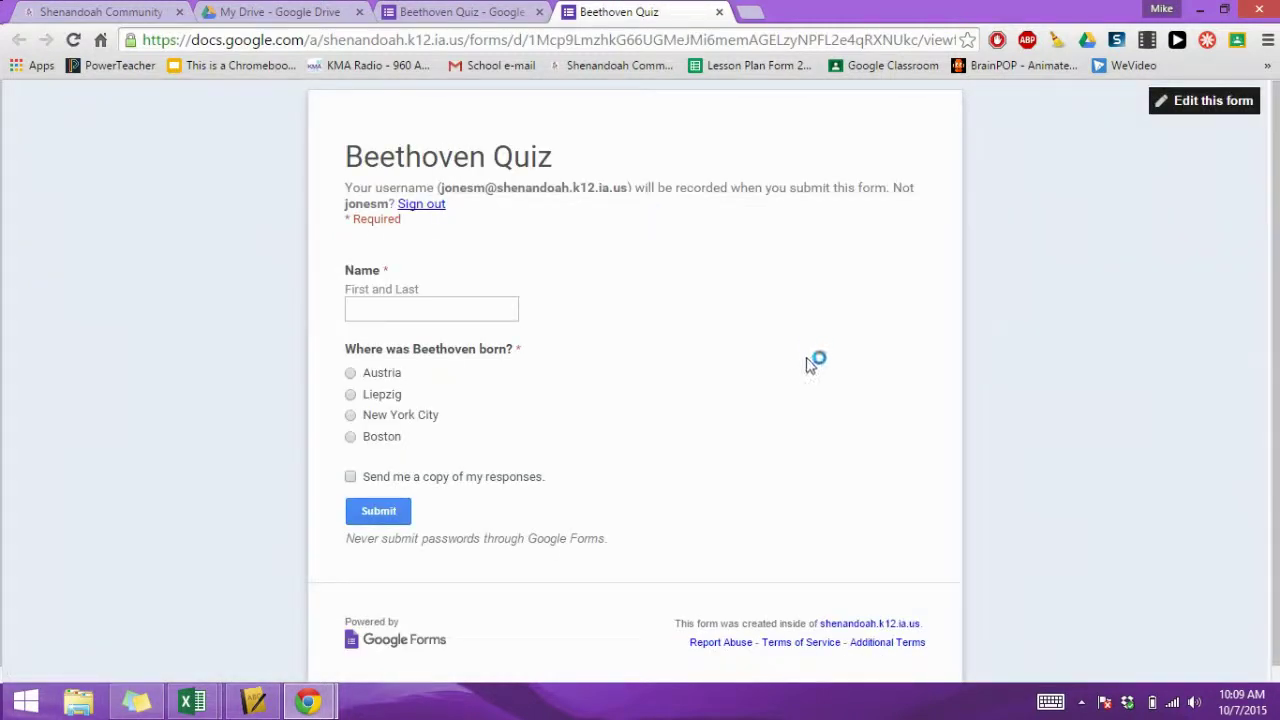
{"action": "left_click", "coordinate": [539, 43]}
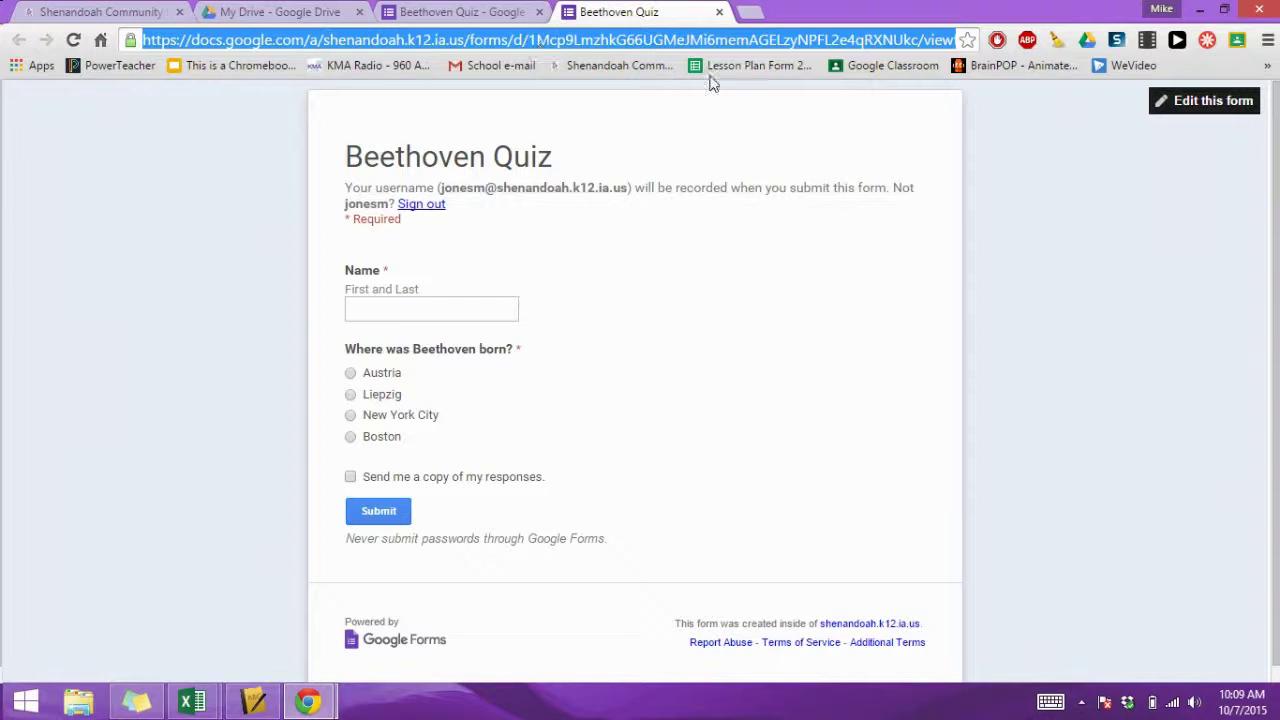
Switch to Google Classroom in a new browser tab and open the 5th Grade General Music class for Day 1, 4
{"action": "left_click", "coordinate": [755, 17]}
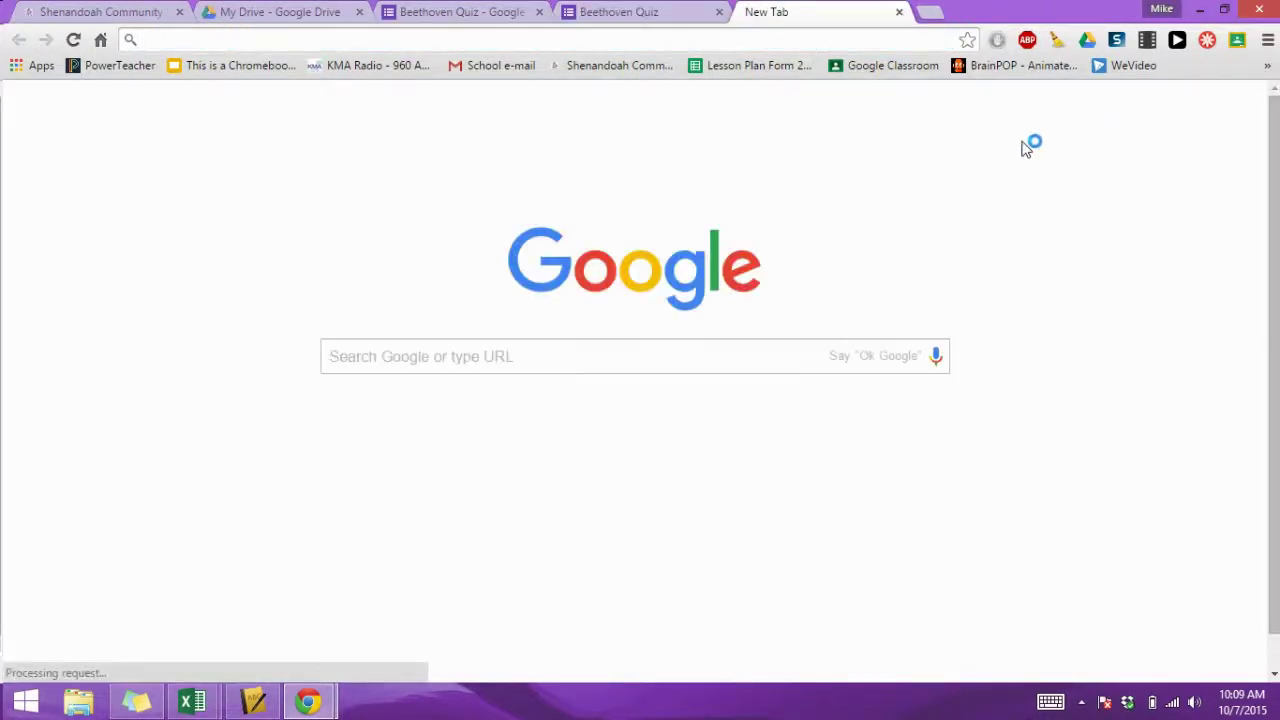
{"action": "left_click", "coordinate": [882, 66]}
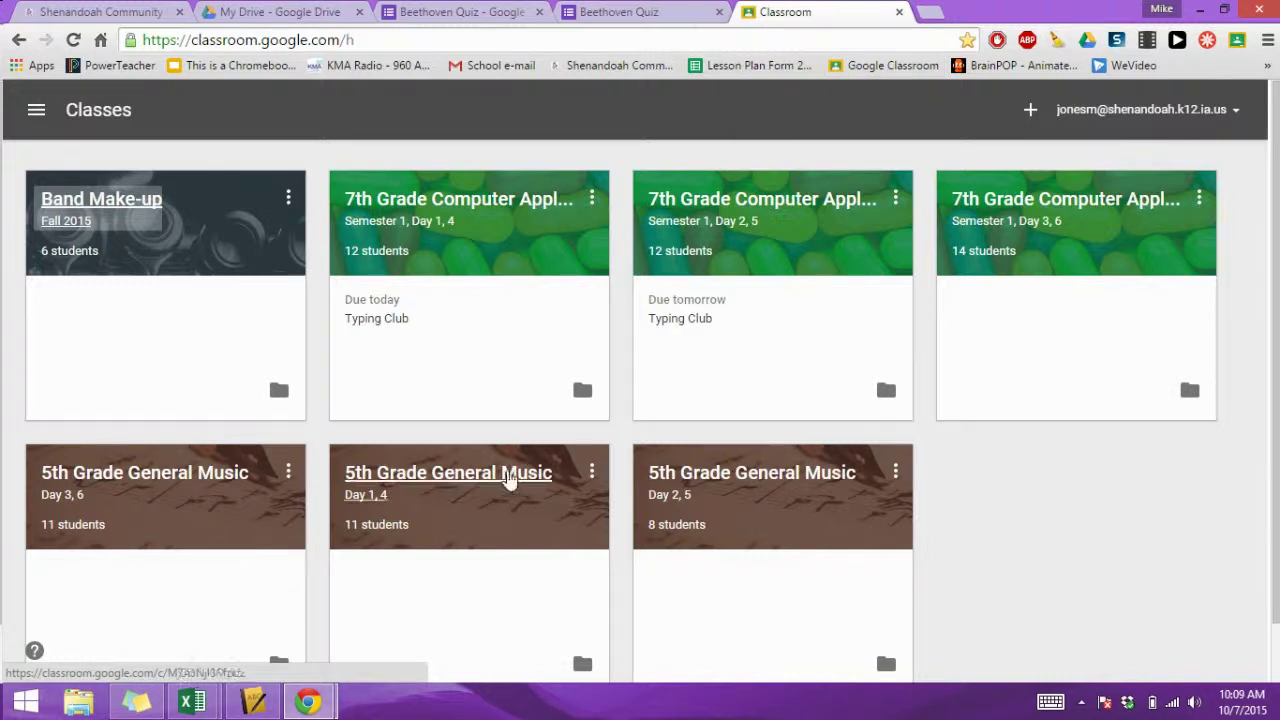
{"action": "left_click", "coordinate": [505, 478]}
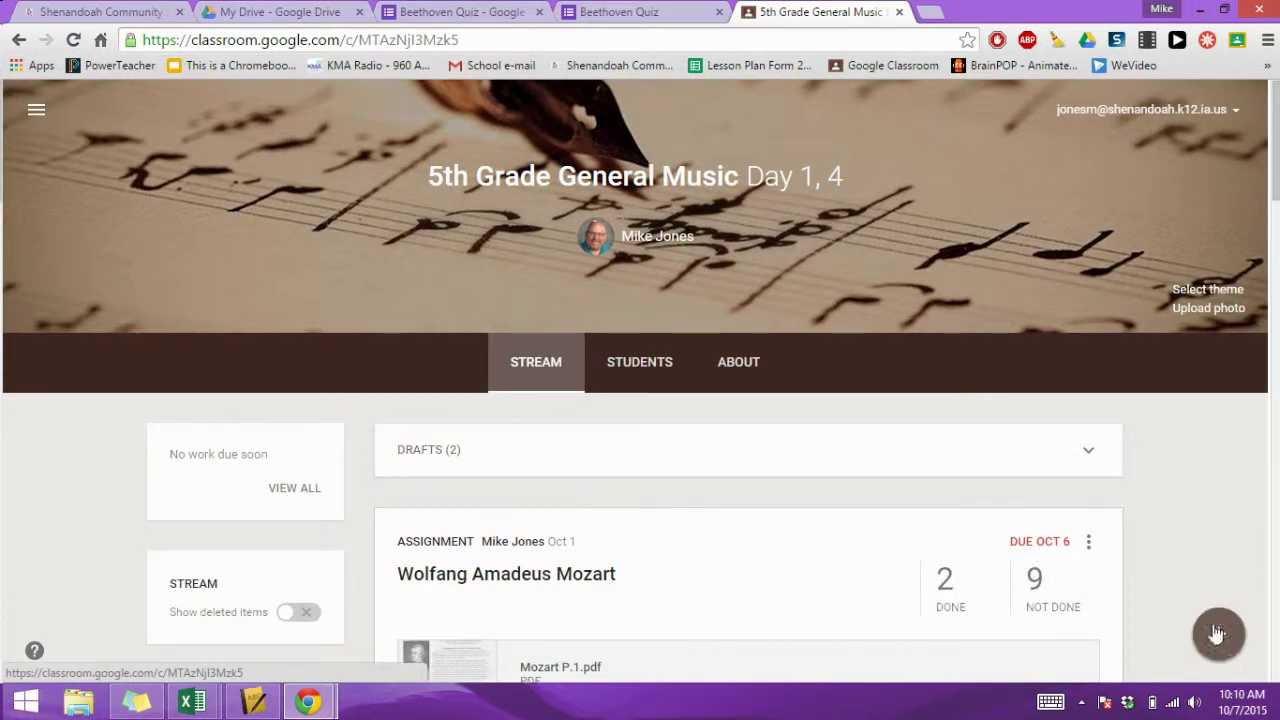
Create a new assignment in the class and title it "Beethoven Quiz"
{"action": "mouse_move", "coordinate": [1217, 635]}
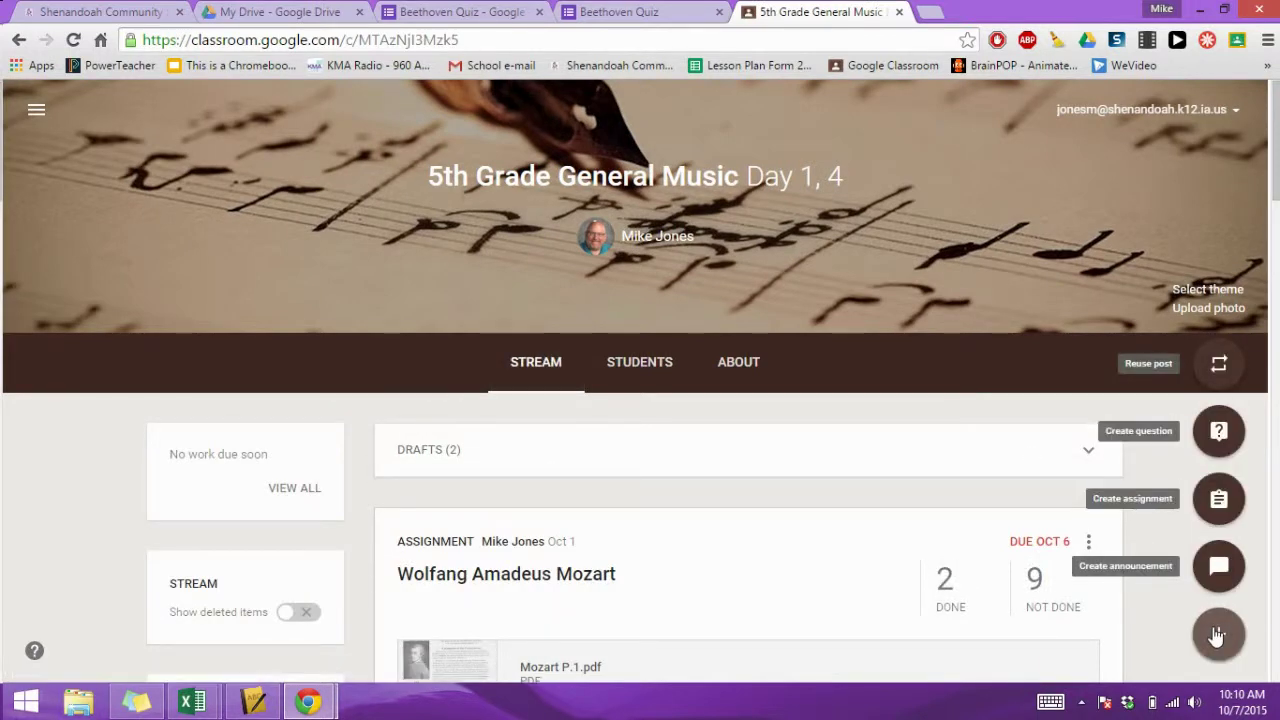
{"action": "left_click", "coordinate": [1218, 500]}
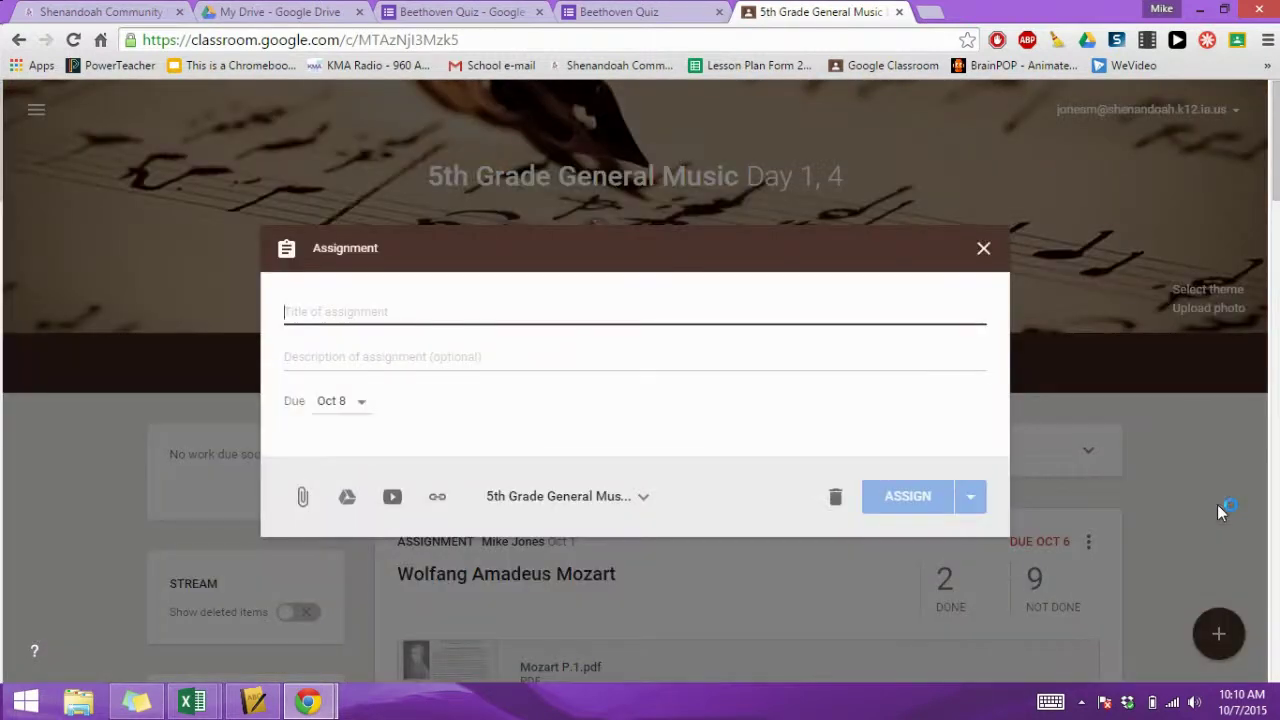
{"action": "type", "text": "Beet"}
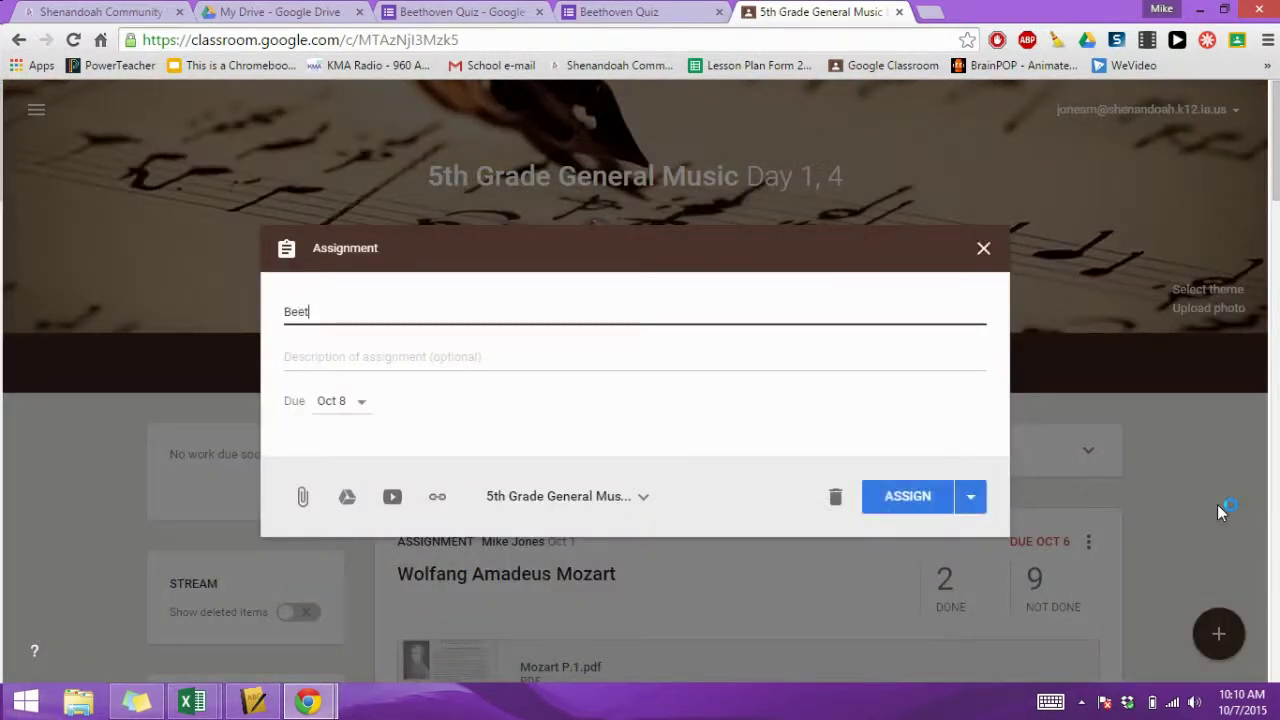
{"action": "type", "text": "hoven Quiz"}
Attach the copied live form address to the assignment as a link
{"action": "left_click", "coordinate": [436, 500]}
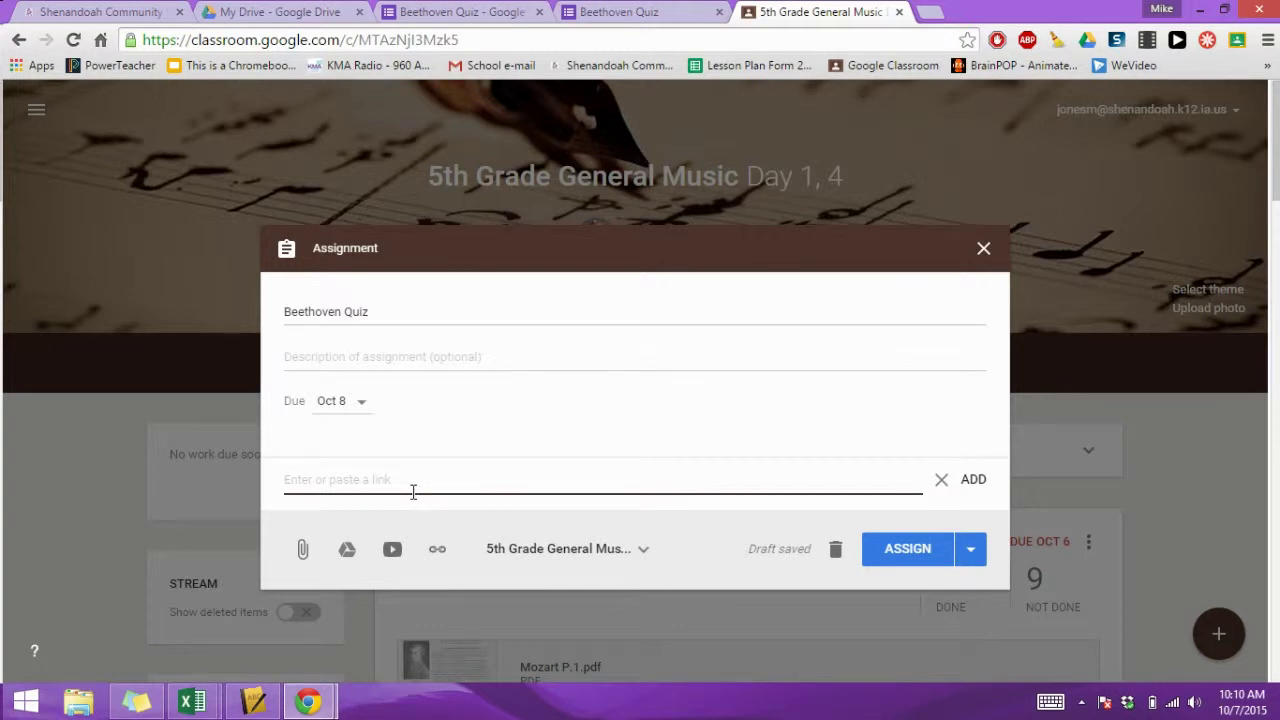
{"action": "type", "text": "https://docs.google.com/a/shenandoah.k12.ia.us/forms/d/1Mcp9LmzhkG66UGMeJMi6memAGELzyNPFL2e4qRXNUkc/viewform"}
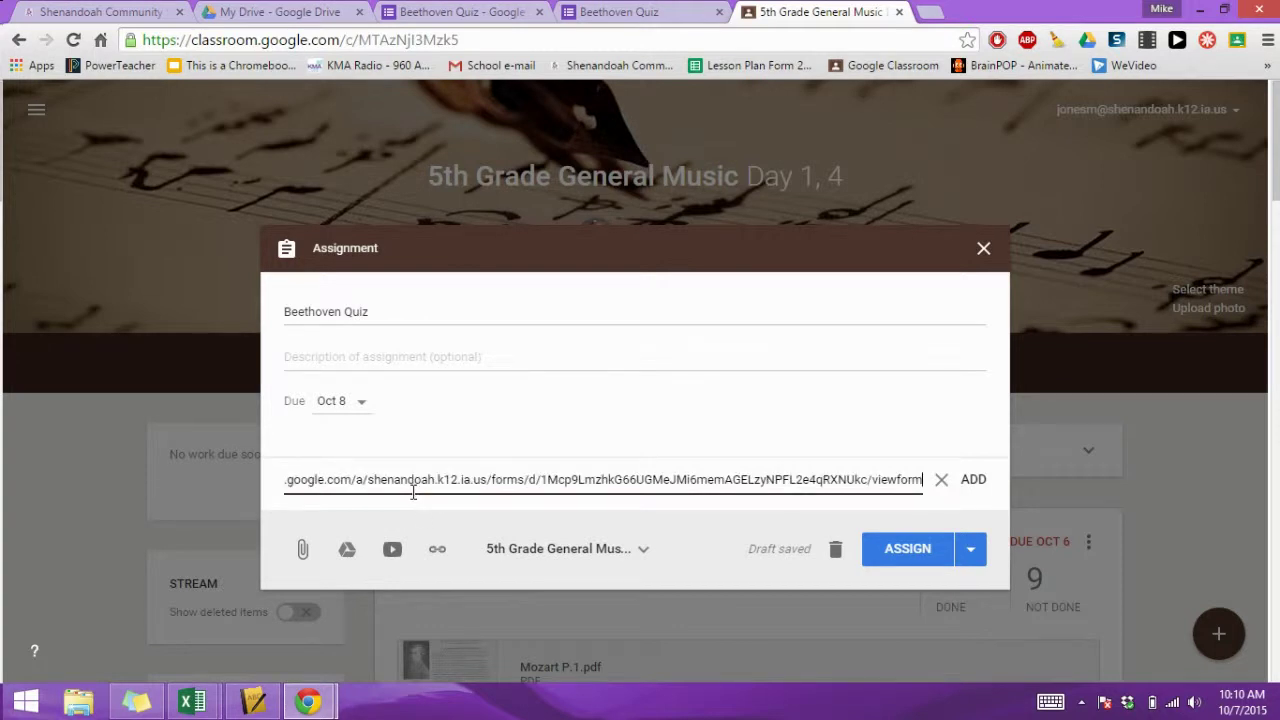
{"action": "left_click", "coordinate": [970, 484]}
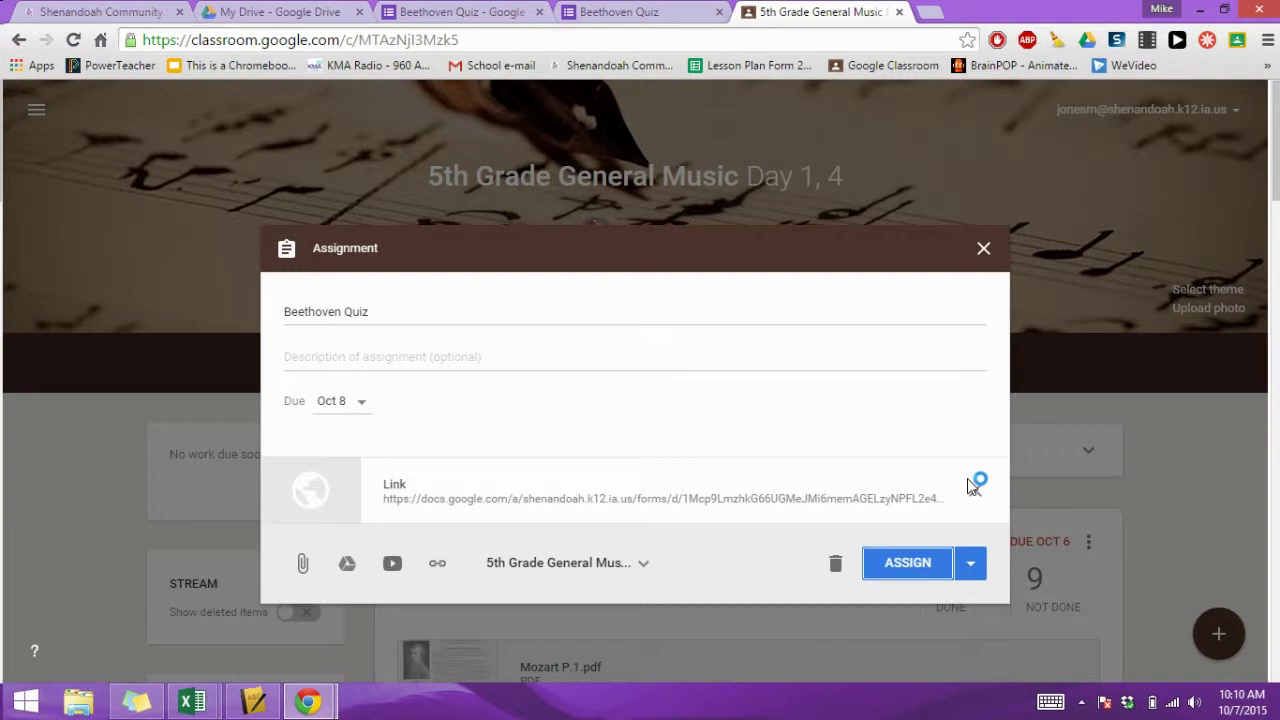
Include the 5th Grade General Music Day 3, 6 class as a recipient and assign the quiz
{"action": "left_click", "coordinate": [929, 565]}
{"action": "left_click", "coordinate": [645, 564]}
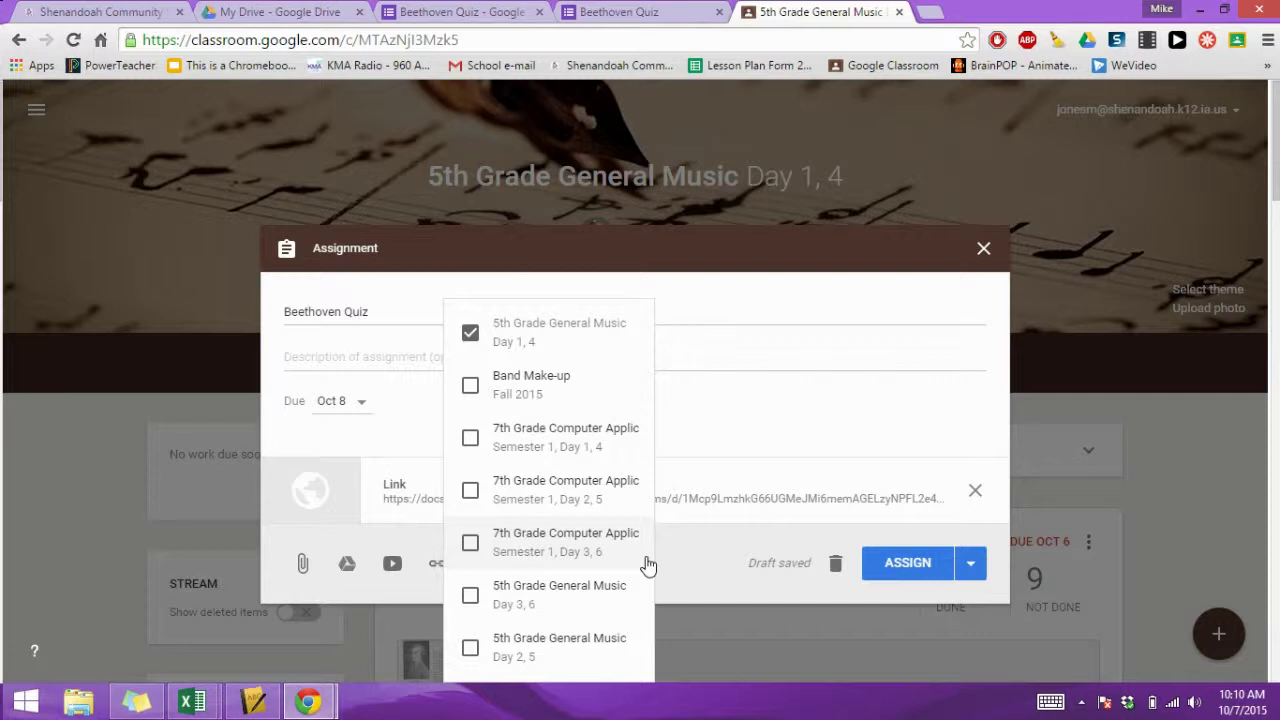
{"action": "left_click", "coordinate": [470, 596]}
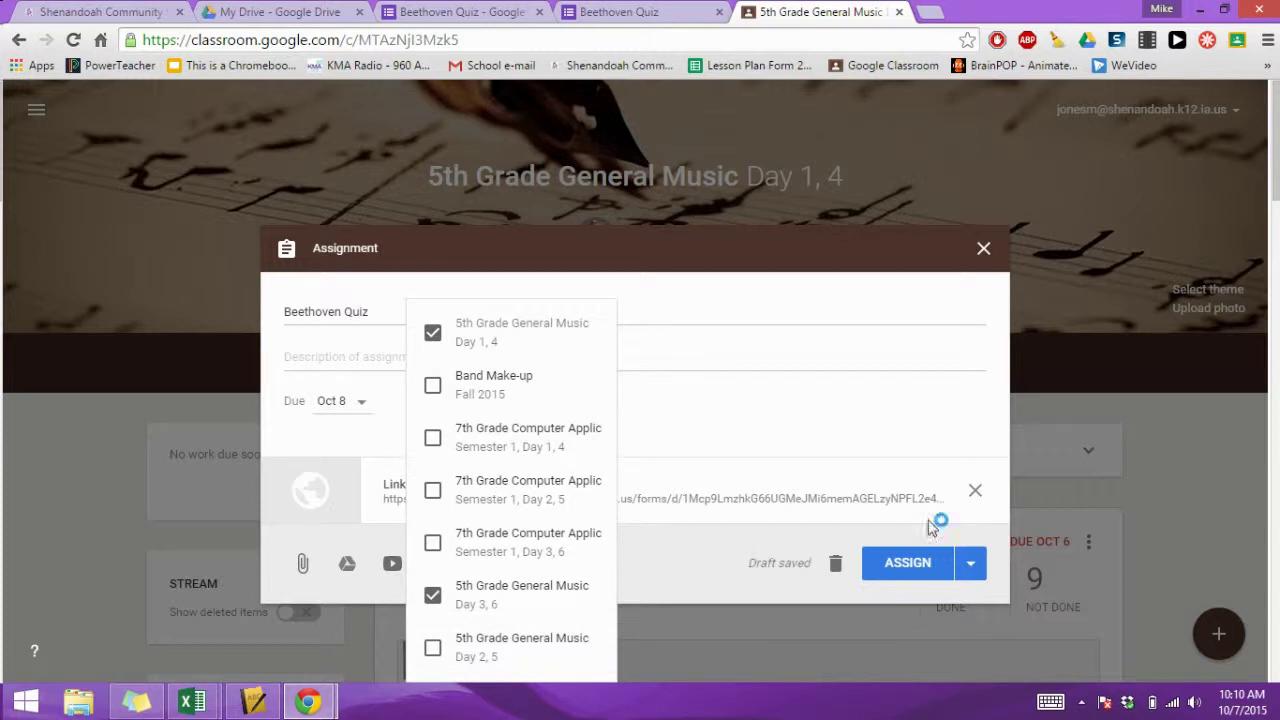
{"action": "left_click", "coordinate": [907, 565]}
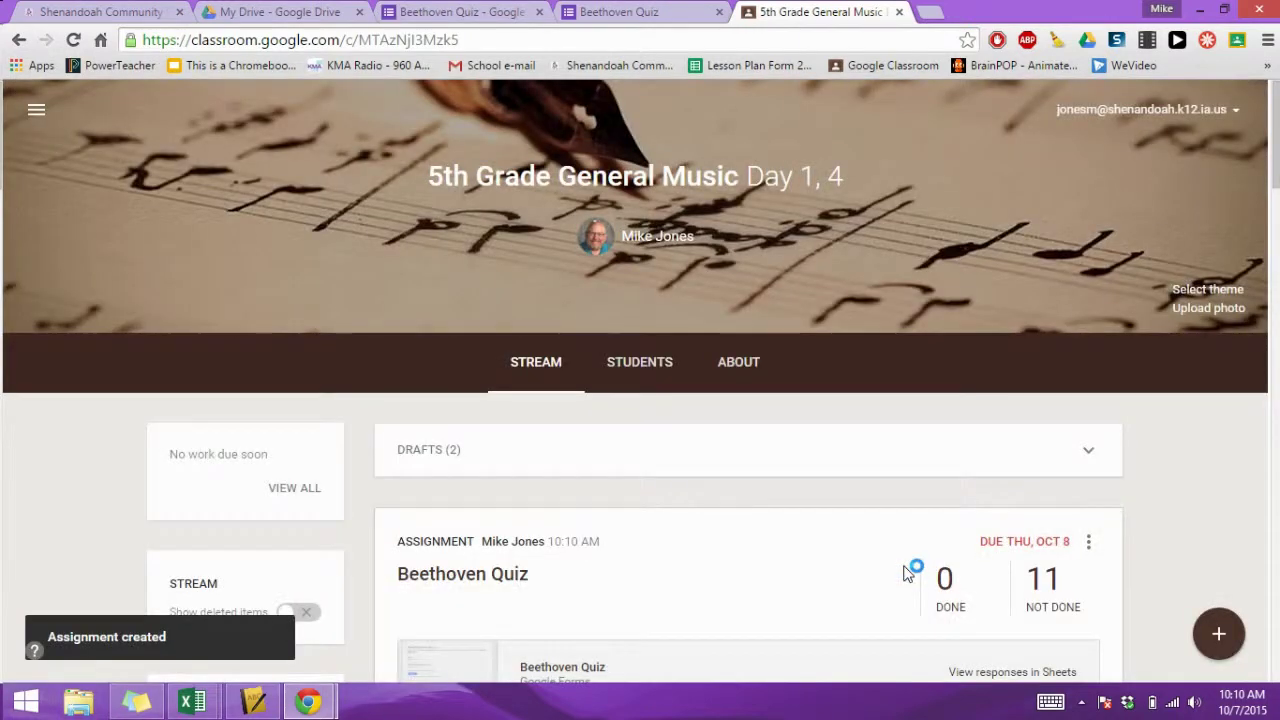
Open the Beethoven Quiz form attached to the posted assignment and review its settings and questions
{"action": "left_click_drag", "start_coordinate": [1278, 152], "coordinate": [1277, 202]}
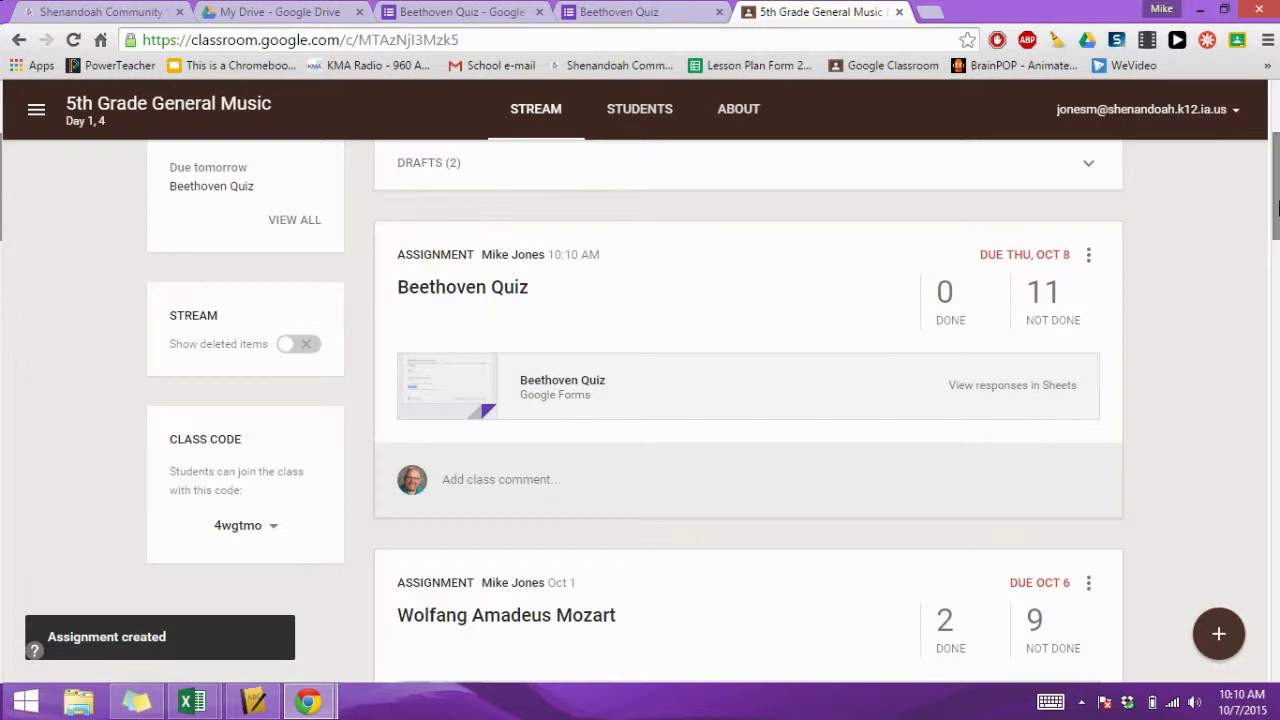
{"action": "left_click", "coordinate": [562, 381]}
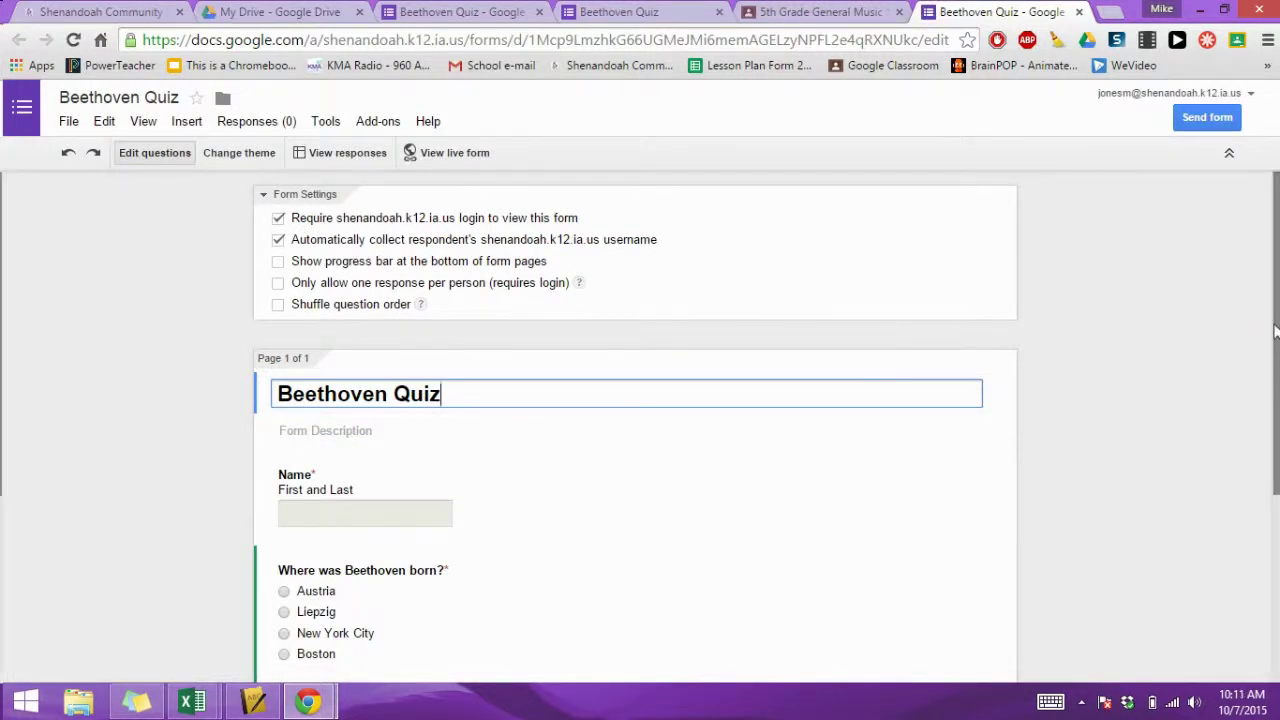
{"action": "scroll", "coordinate": [1250, 348], "scroll_direction": "down", "scroll_amount": 5}
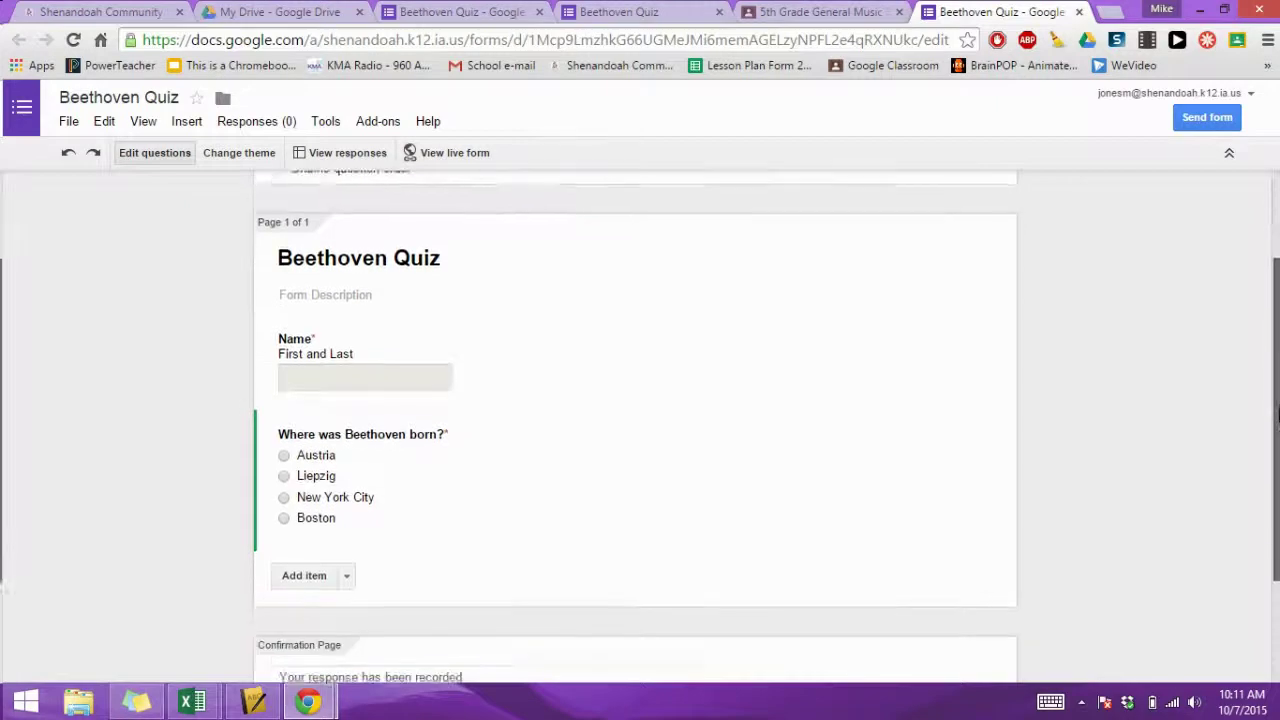
{"action": "scroll", "coordinate": [1238, 341], "scroll_direction": "up", "scroll_amount": 4}
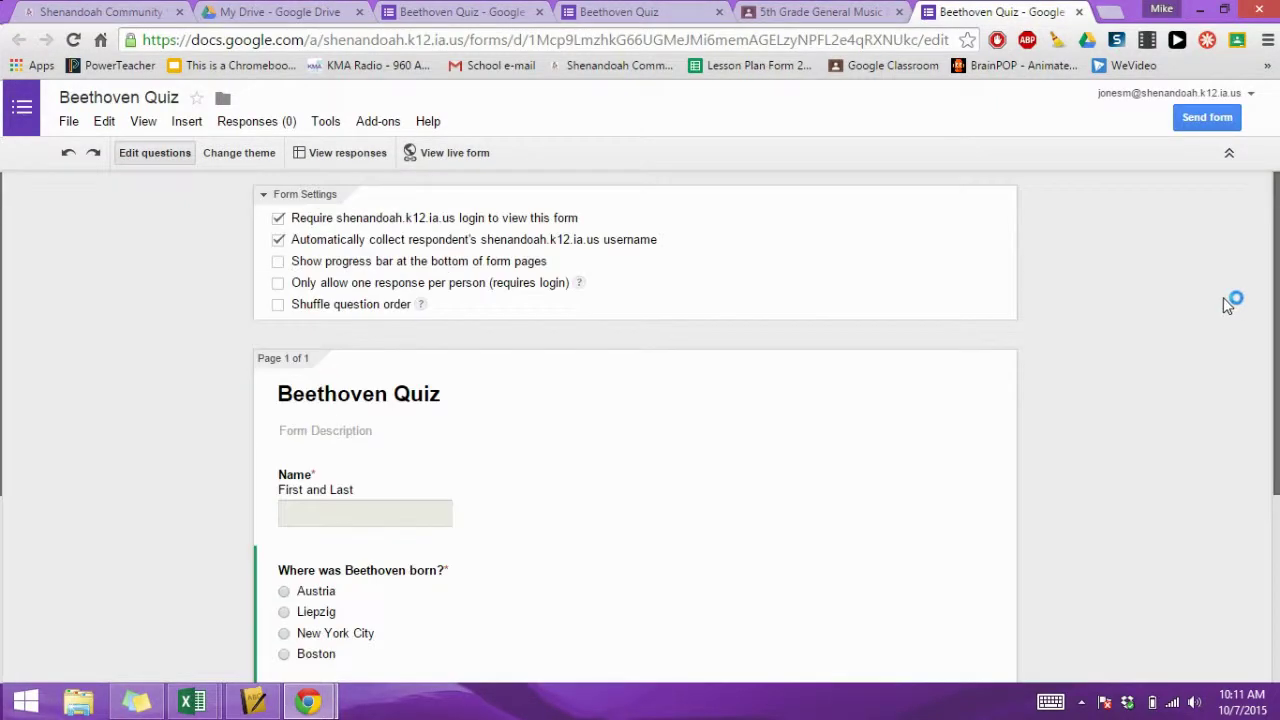